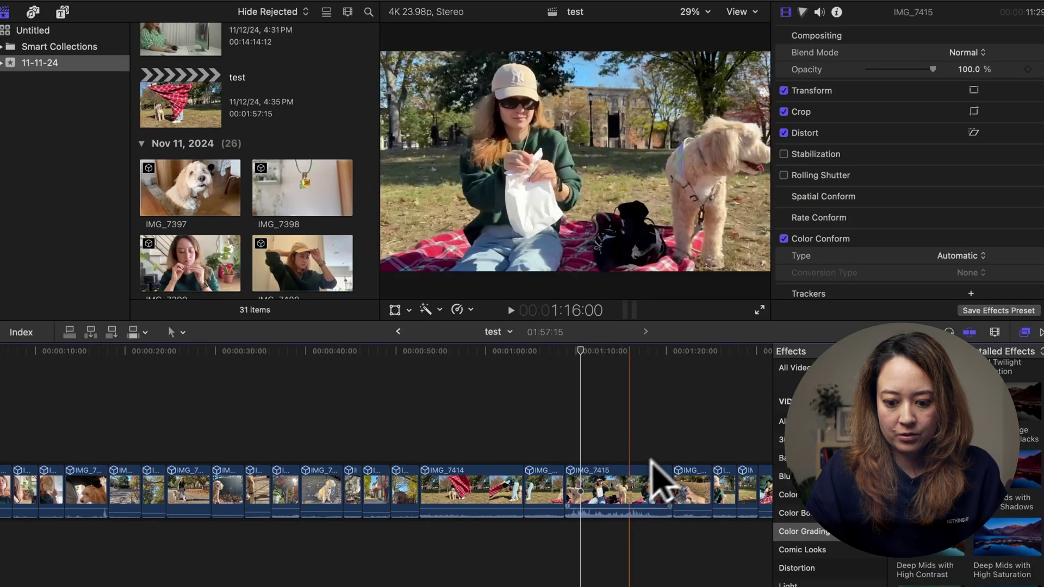
# Step: Option-drag a connected copy of IMG_7415 above the storyline and add Magnetic Mask 1 to it
pyautogui.click(631, 473)
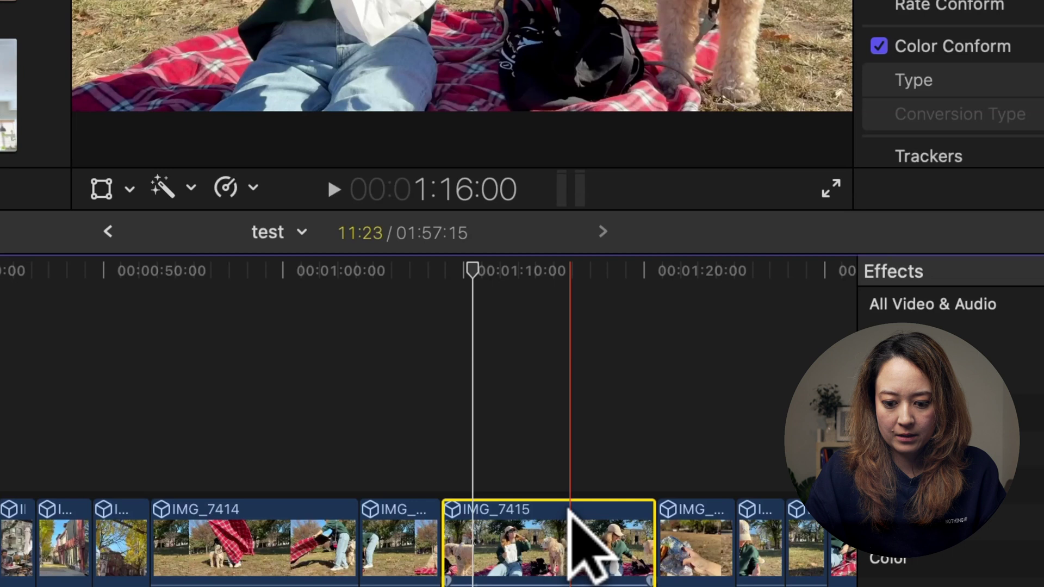
pyautogui.moveTo(570, 511); pyautogui.dragTo(573, 416)
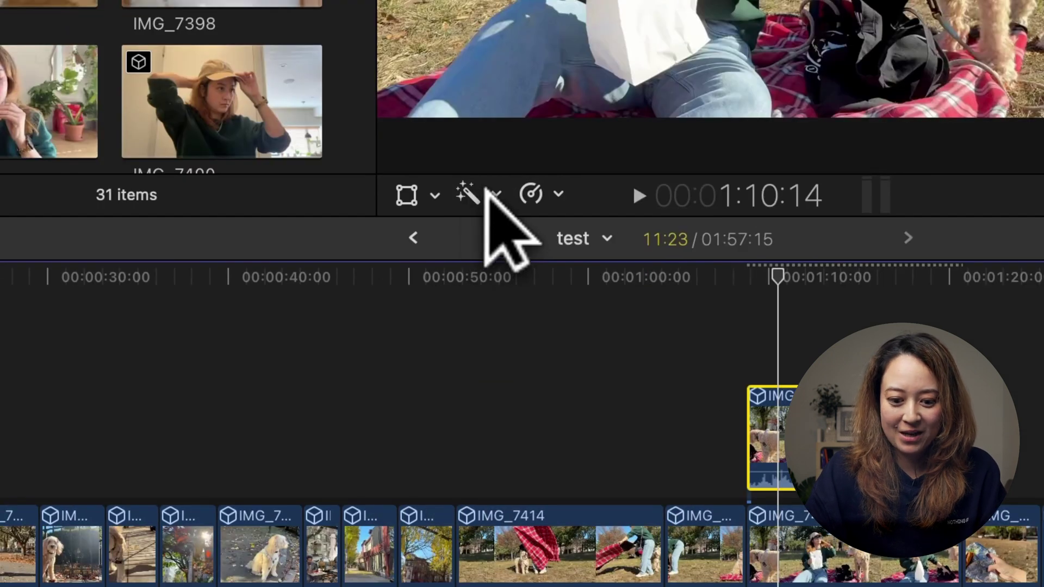
pyautogui.click(496, 195)
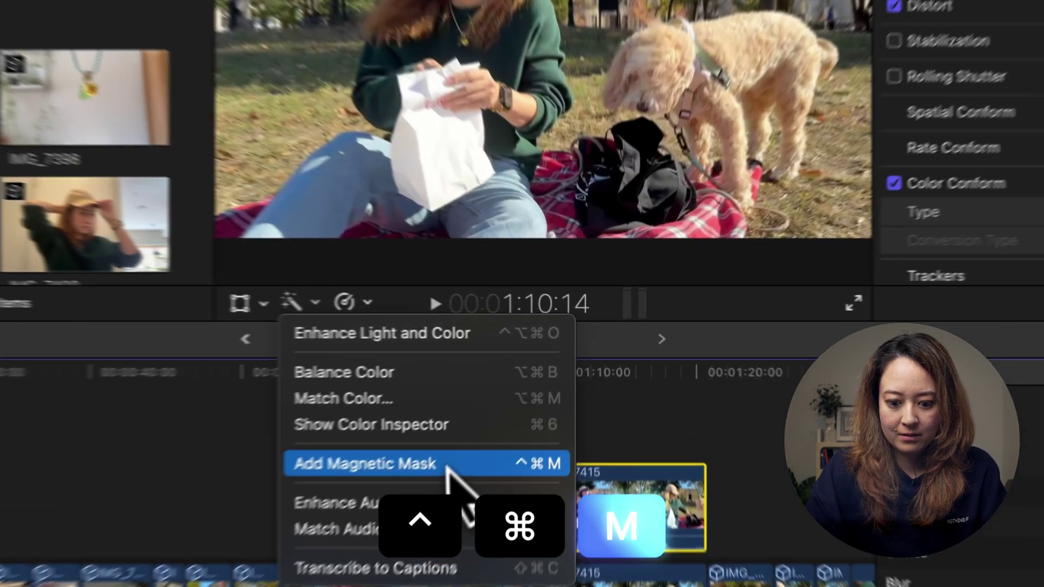
pyautogui.click(572, 406)
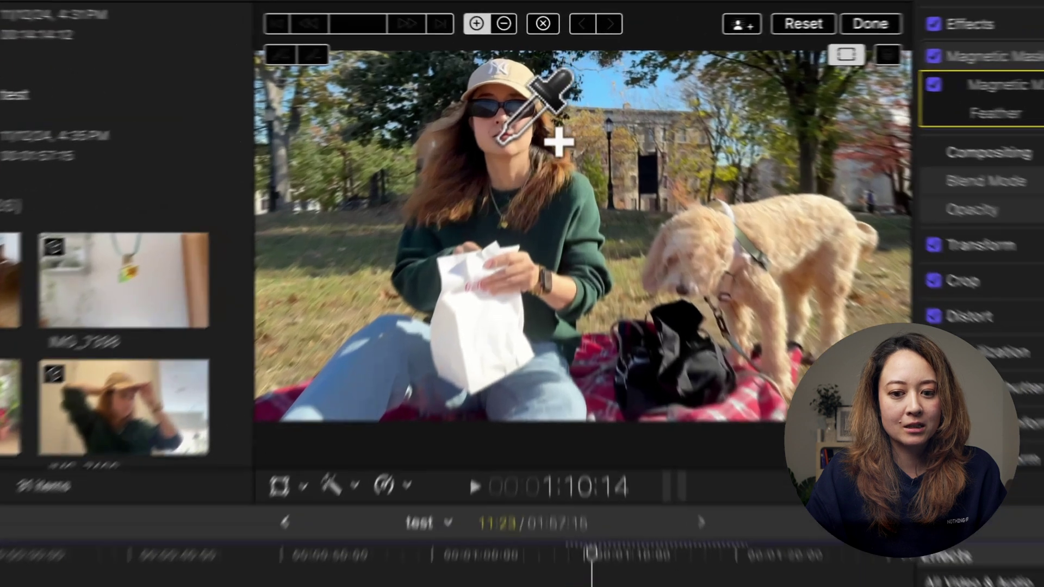
# Step: Mark the woman's face, paper bag, jeans and the dog for the mask, then brush out the grass between them
pyautogui.click(526, 104)
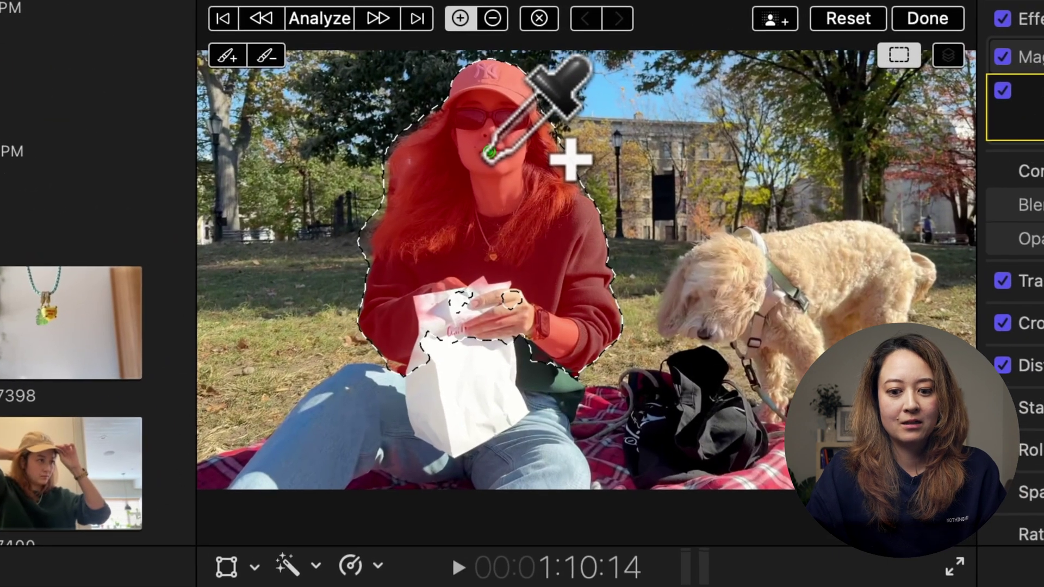
pyautogui.click(481, 374)
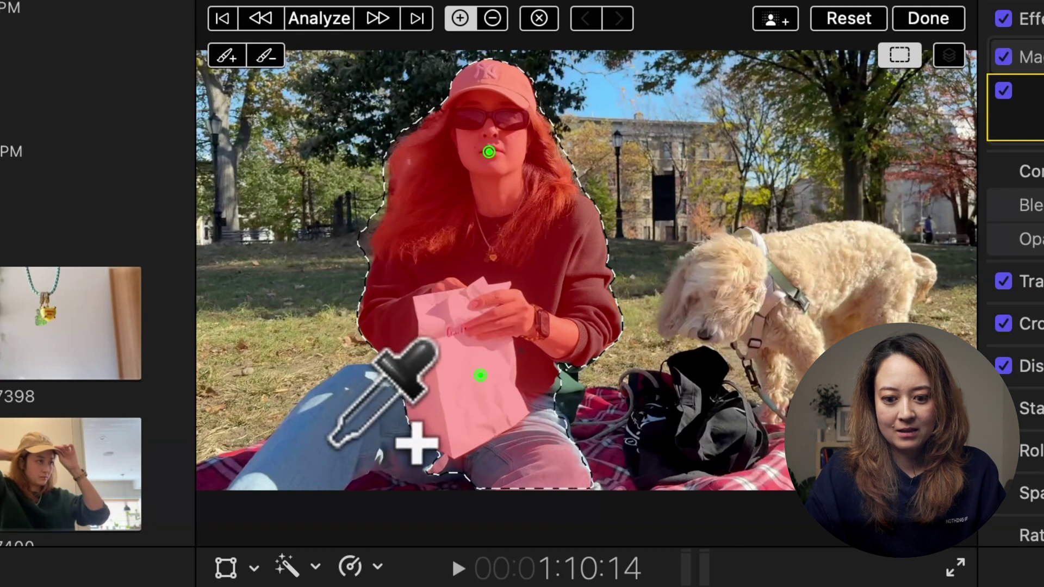
pyautogui.click(335, 435)
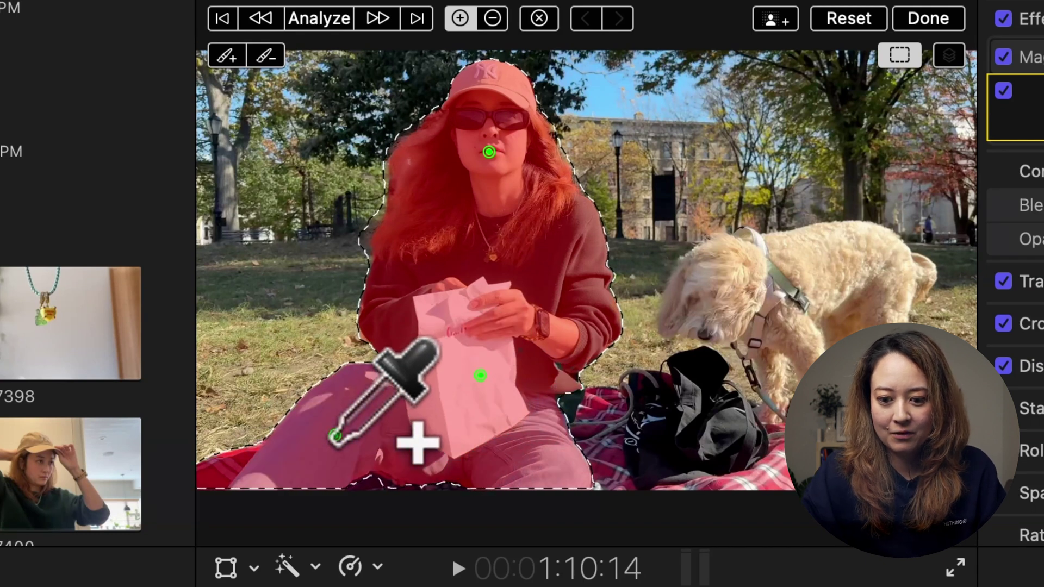
pyautogui.click(720, 298)
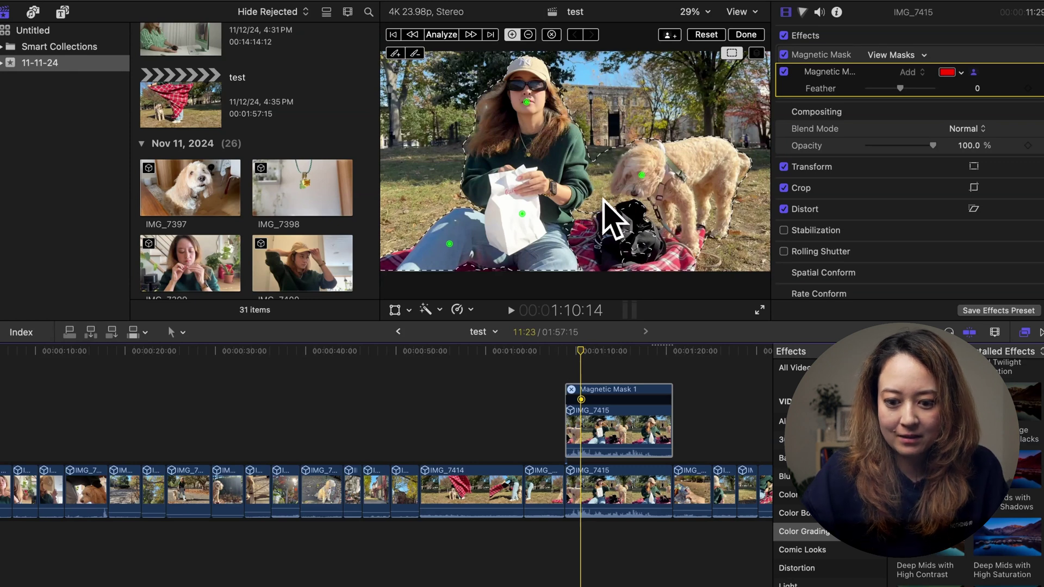
pyautogui.click(415, 53)
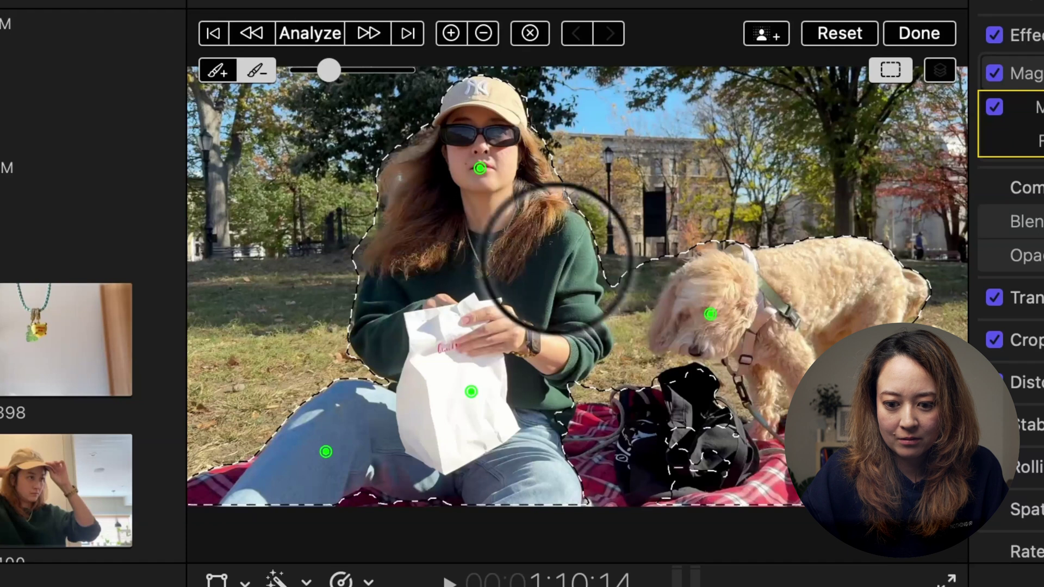
pyautogui.moveTo(564, 256); pyautogui.dragTo(641, 261)
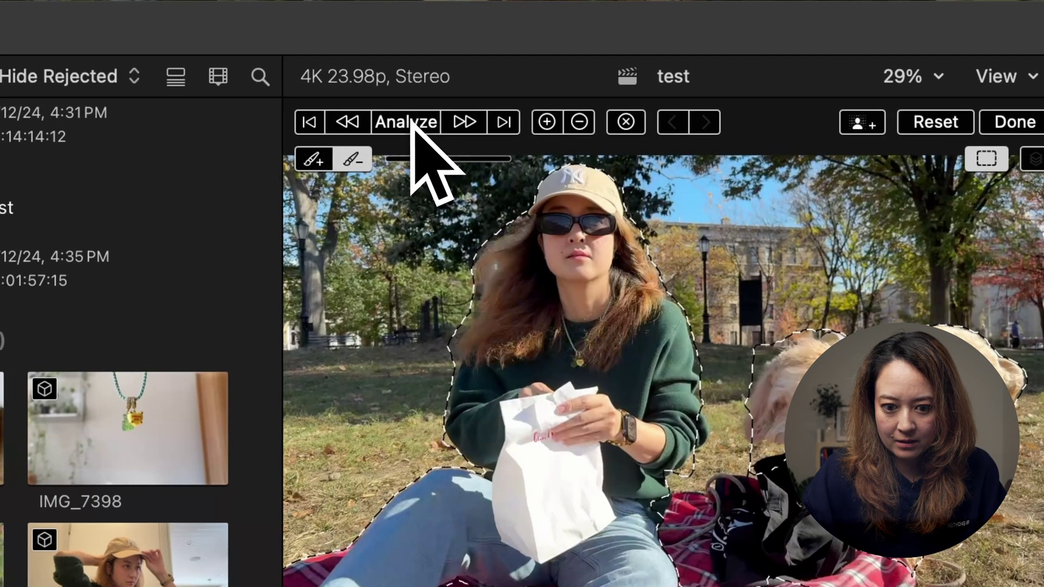
# Step: Analyze the magnetic mask through the clip and check the tracking at 1:15:22
pyautogui.click(411, 122)
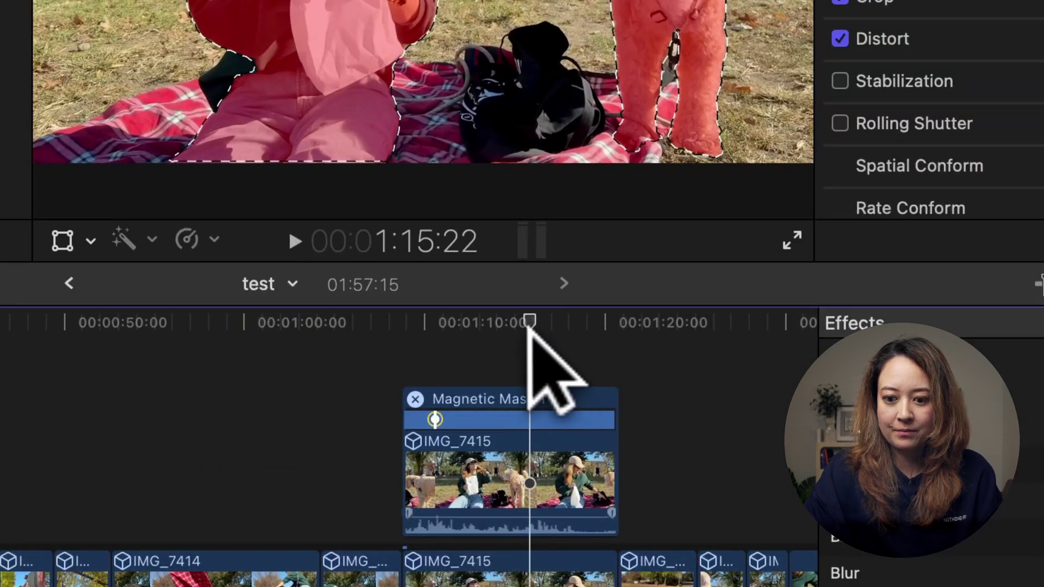
pyautogui.click(540, 361)
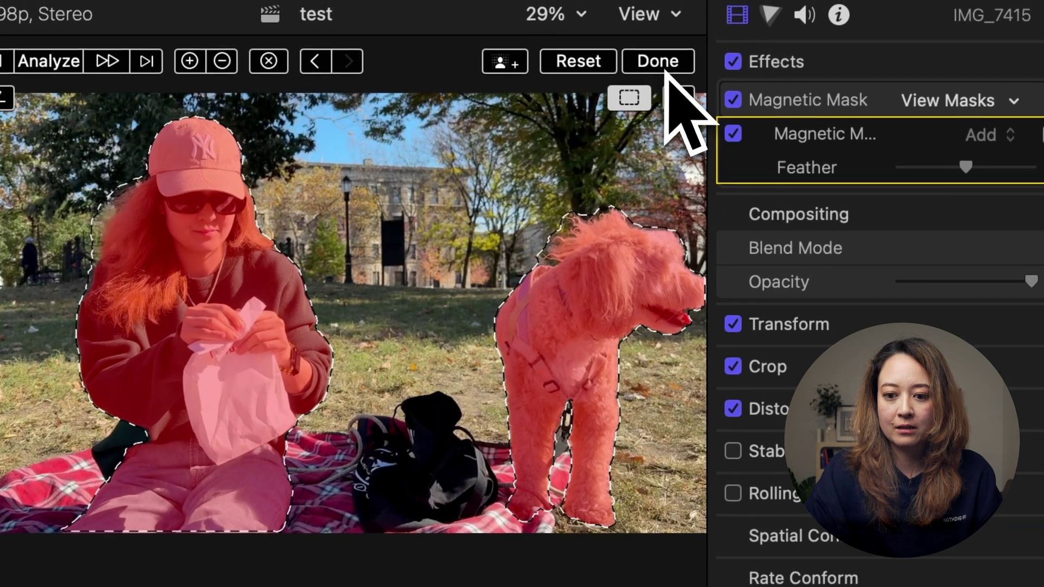
# Step: Finish the mask, toggle the original IMG_7415 off with V to view the cutout, then back on
pyautogui.click(665, 34)
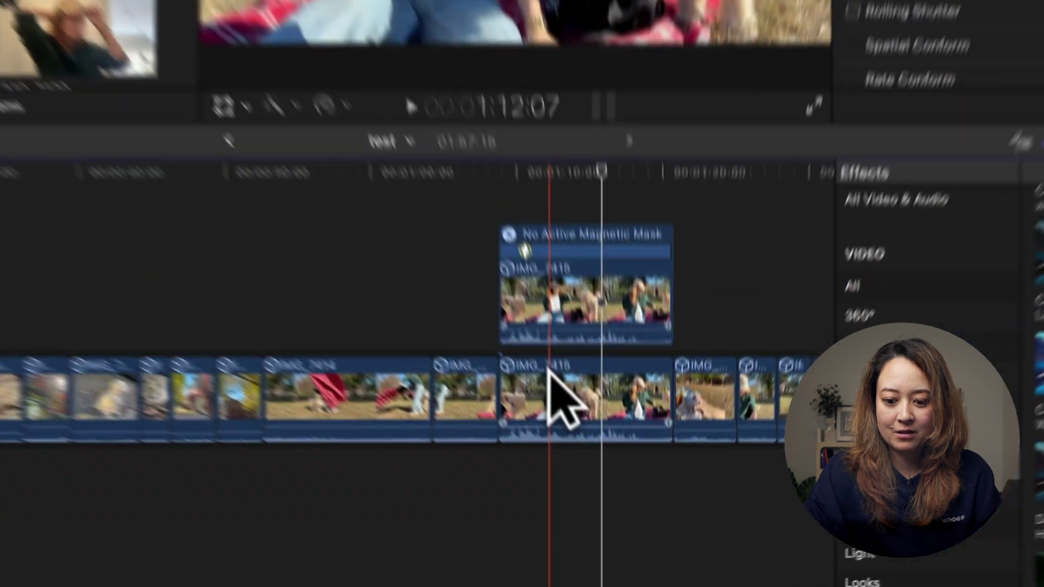
pyautogui.click(549, 370)
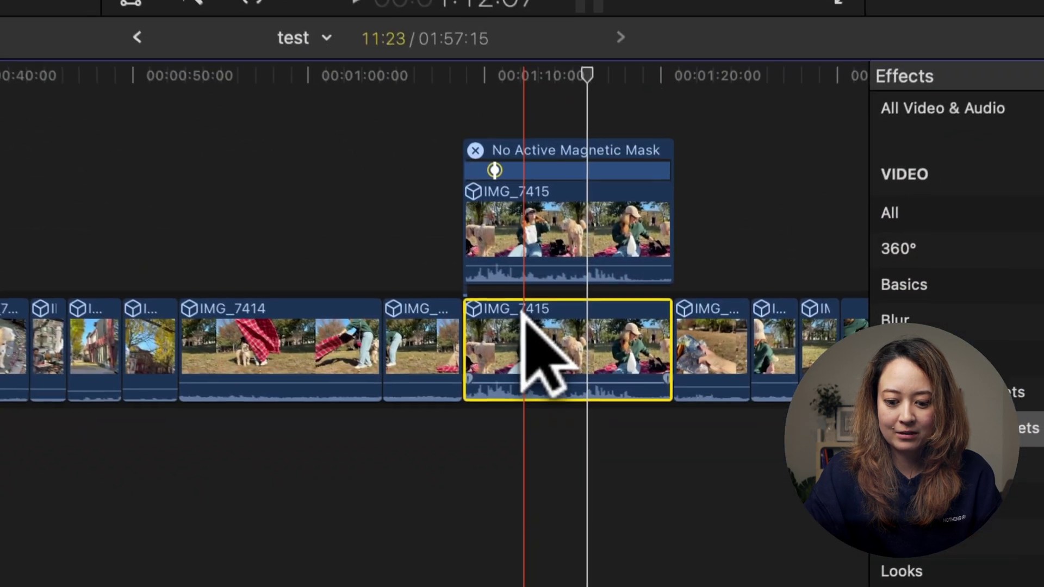
pyautogui.press('v')
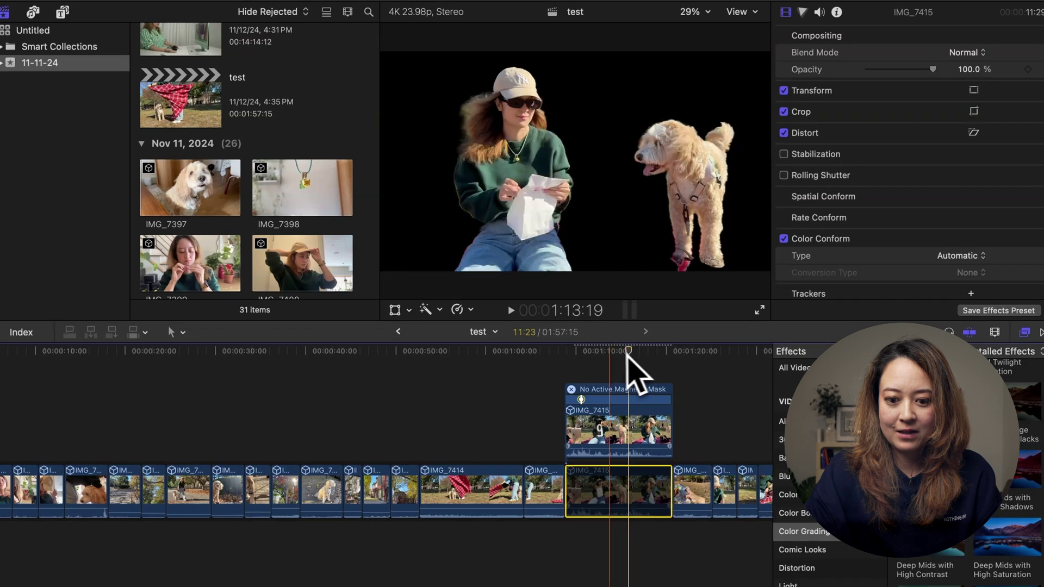
pyautogui.press('v')
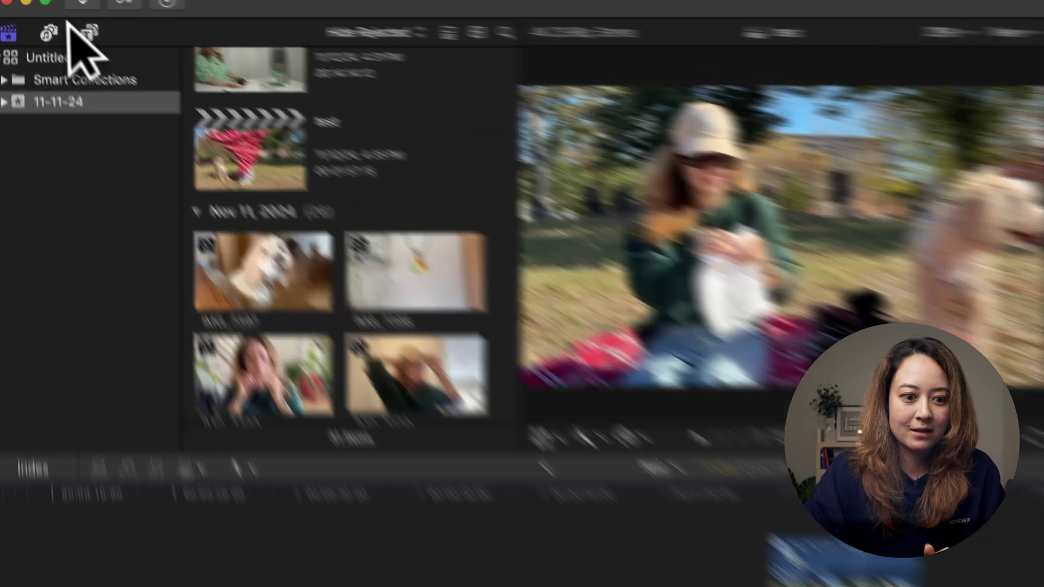
# Step: Add a 'Picnic at the Park' Basic Title above IMG_7415, trim it to the clip's end, and play it
pyautogui.click(63, 11)
pyautogui.moveTo(190, 187); pyautogui.dragTo(651, 457)
pyautogui.moveTo(679, 373); pyautogui.dragTo(724, 368)
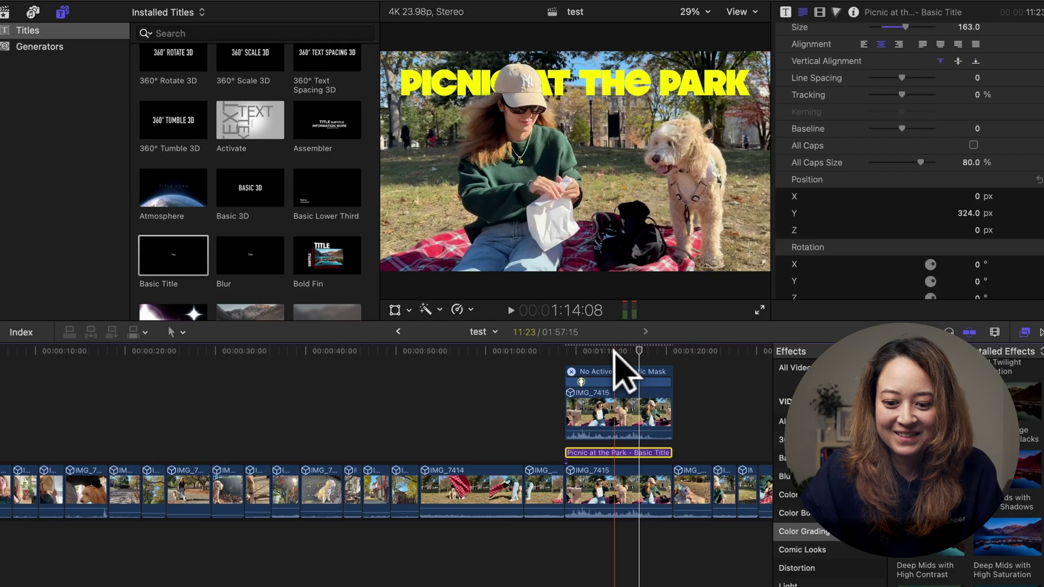
pyautogui.press('/')
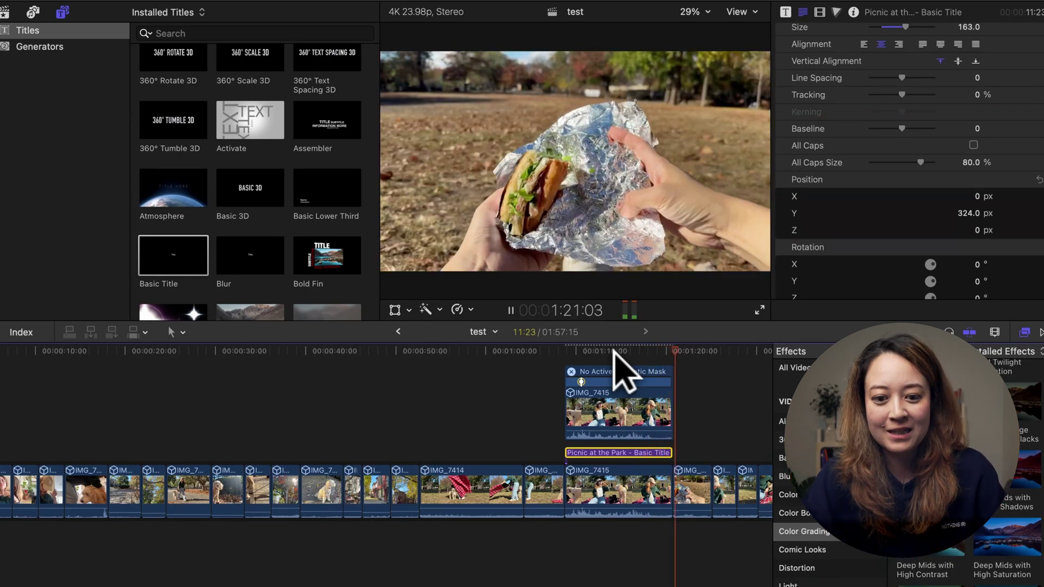
# Step: Stop playback and apply the B&W with Blooming Highlights effect to the original IMG_7415 clip
pyautogui.press('space')
pyautogui.click(598, 492)
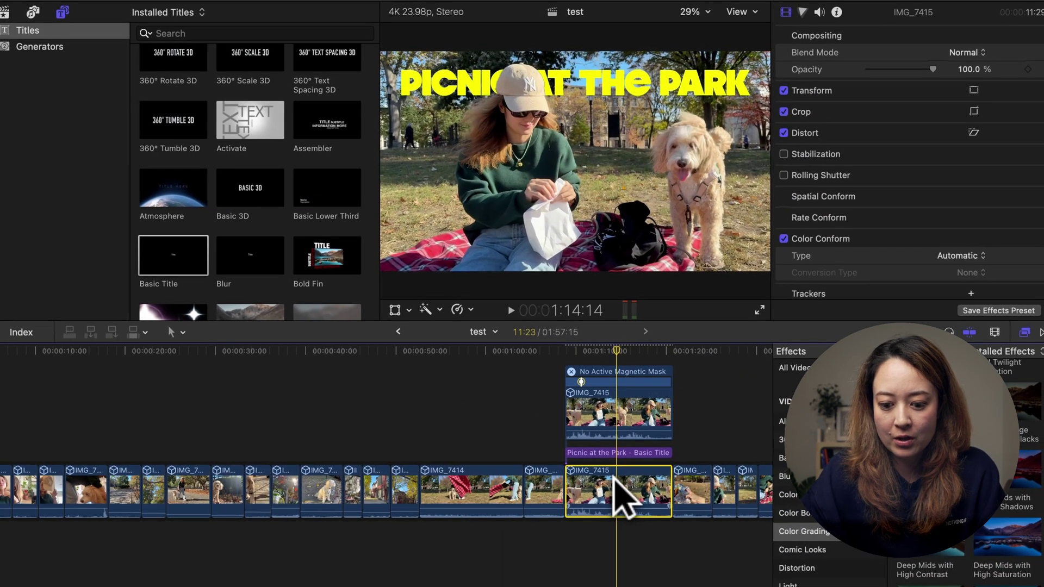
pyautogui.scroll(3, 951, 413)
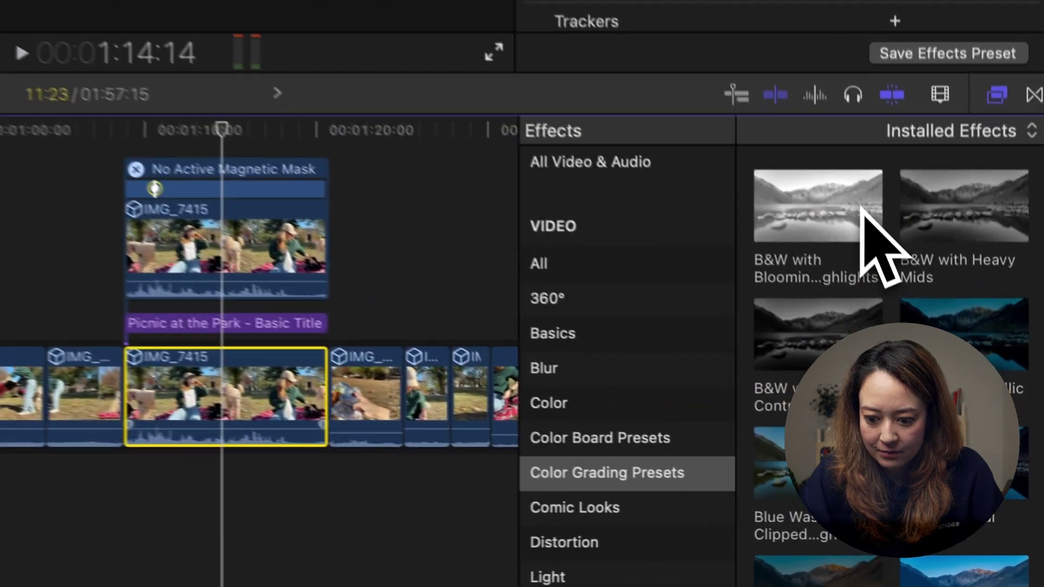
pyautogui.moveTo(951, 394); pyautogui.dragTo(746, 485)
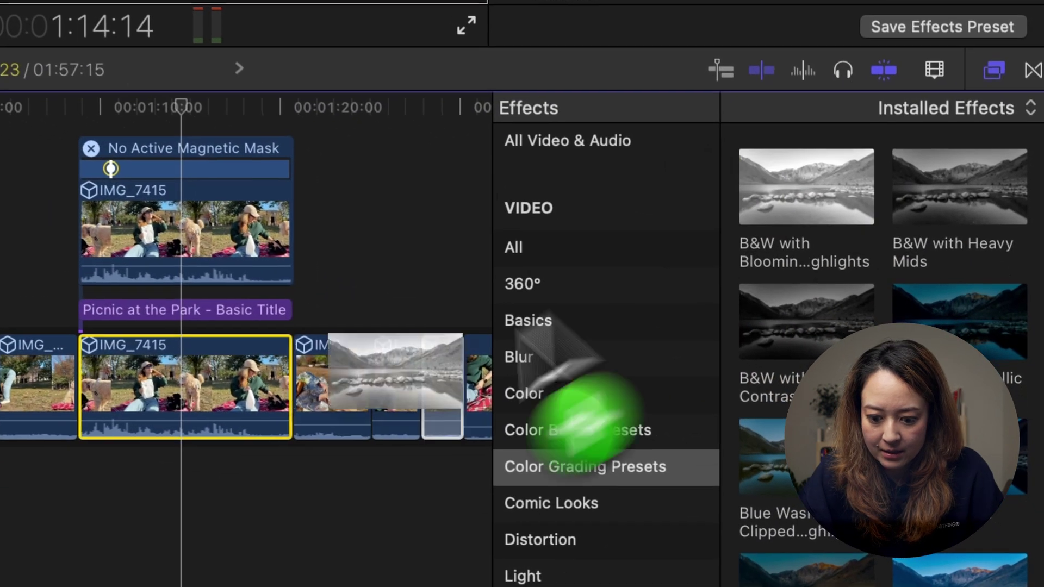
pyautogui.moveTo(519, 329); pyautogui.dragTo(227, 401)
pyautogui.moveTo(479, 359); pyautogui.dragTo(480, 362)
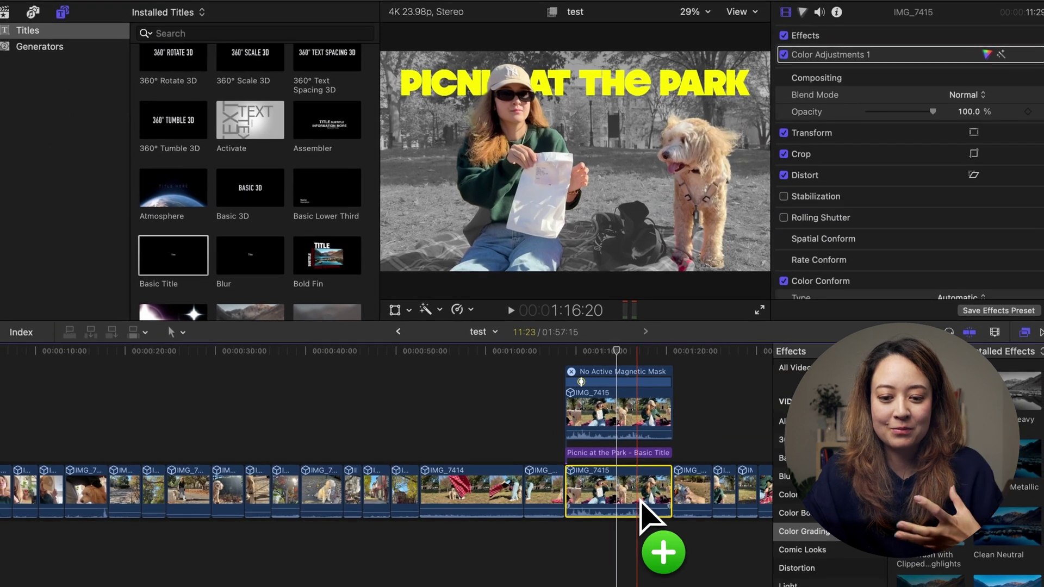
pyautogui.moveTo(642, 501); pyautogui.dragTo(641, 501)
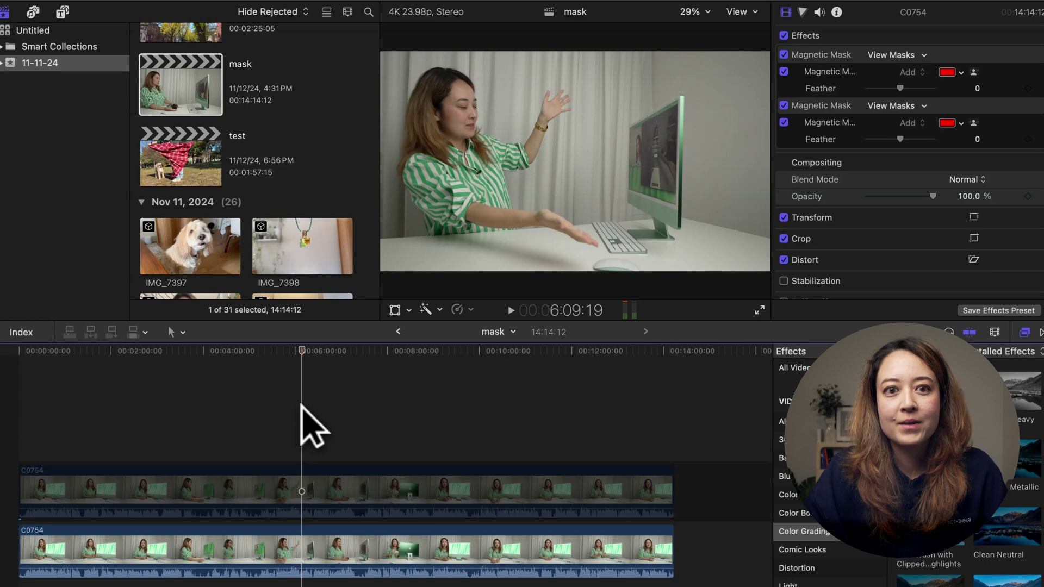
# Step: Select the lower C0754 clip and bring up its shortcut menu for Transcribe to Captions
pyautogui.click(258, 546)
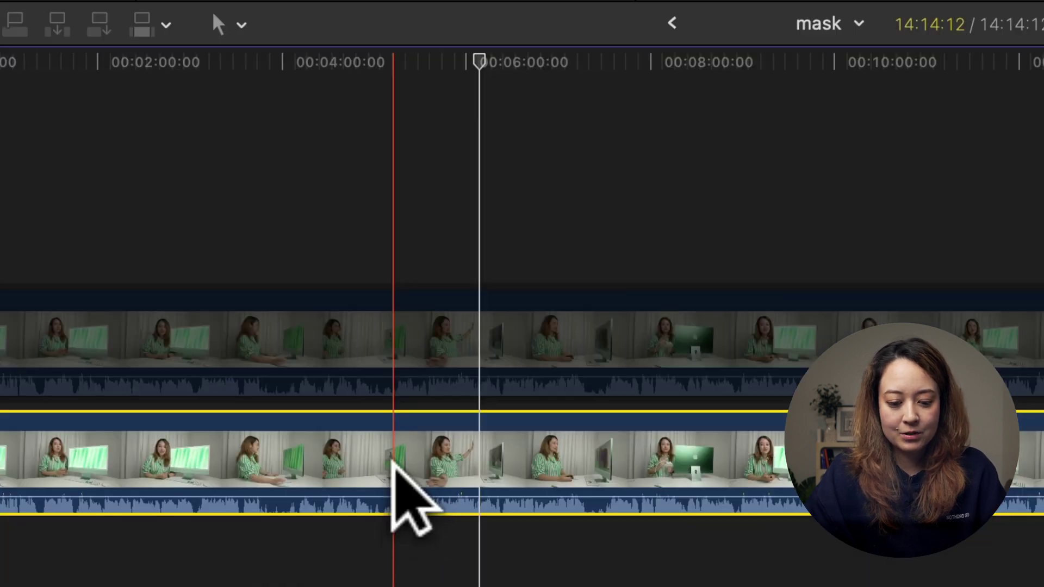
pyautogui.rightClick(260, 555)
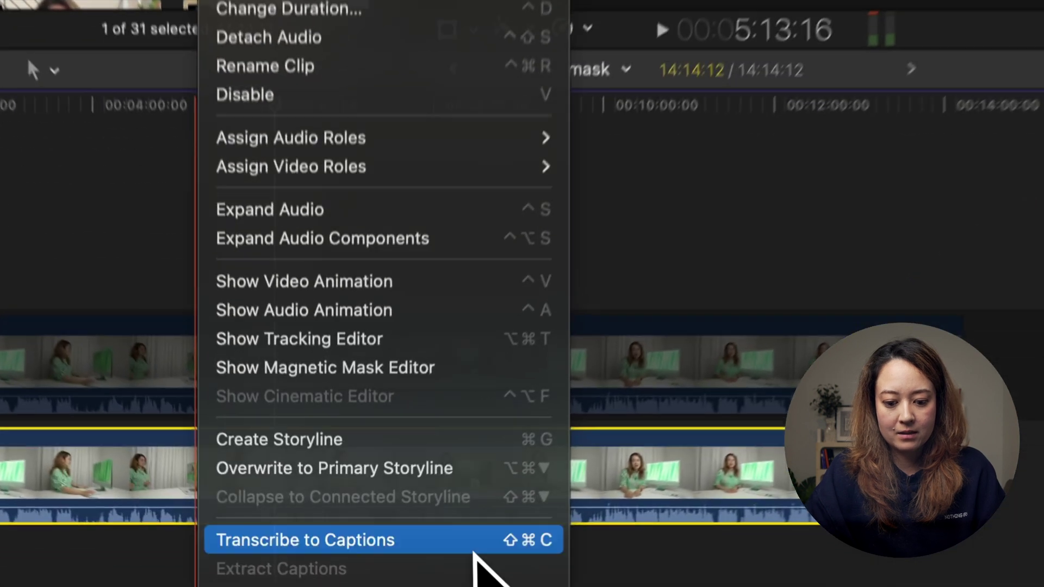
pyautogui.click(414, 586)
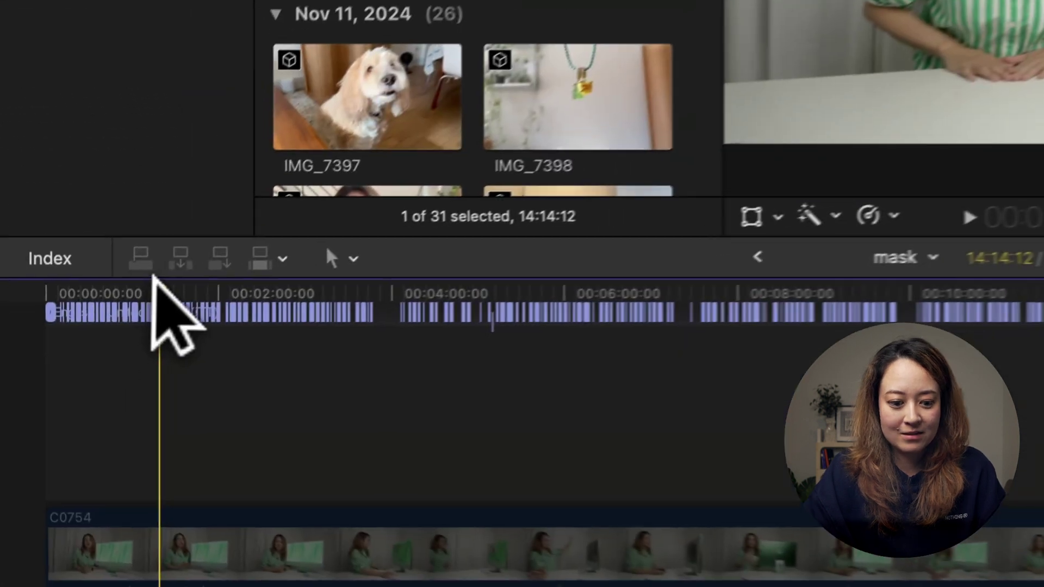
pyautogui.moveTo(453, 300); pyautogui.dragTo(589, 299)
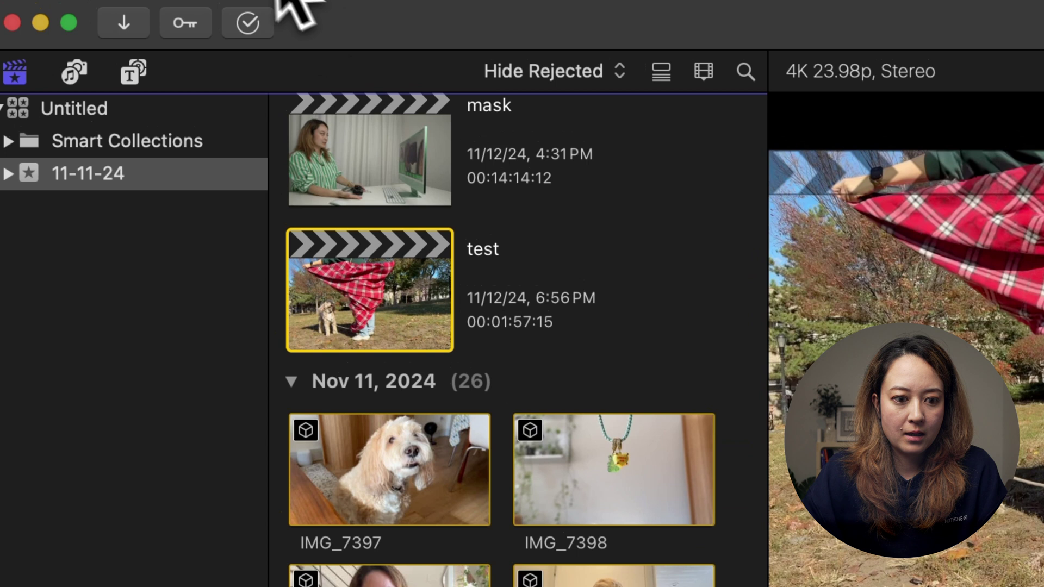
# Step: Create the Spatial Vlog project in Spatial/Stereo 3D, 1920x1080 per eye at 23.98p
pyautogui.click(111, 0)
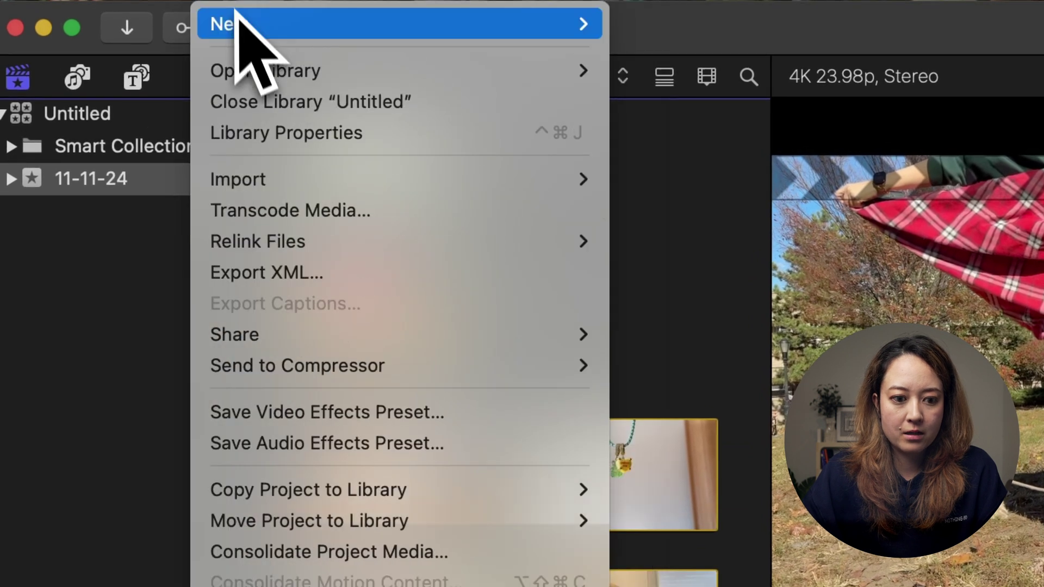
pyautogui.moveTo(242, 24)
pyautogui.click(689, 37)
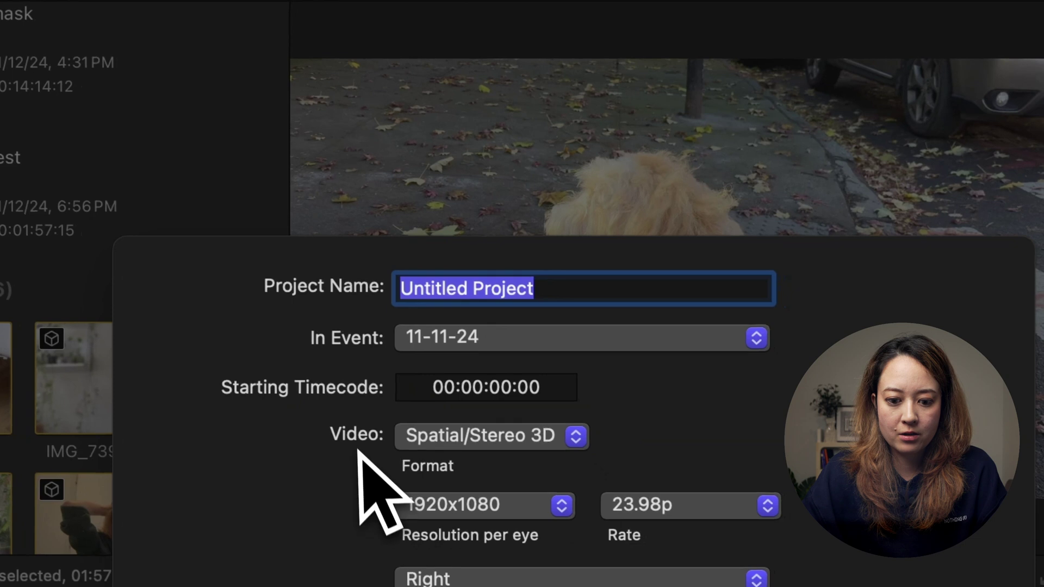
pyautogui.click(487, 439)
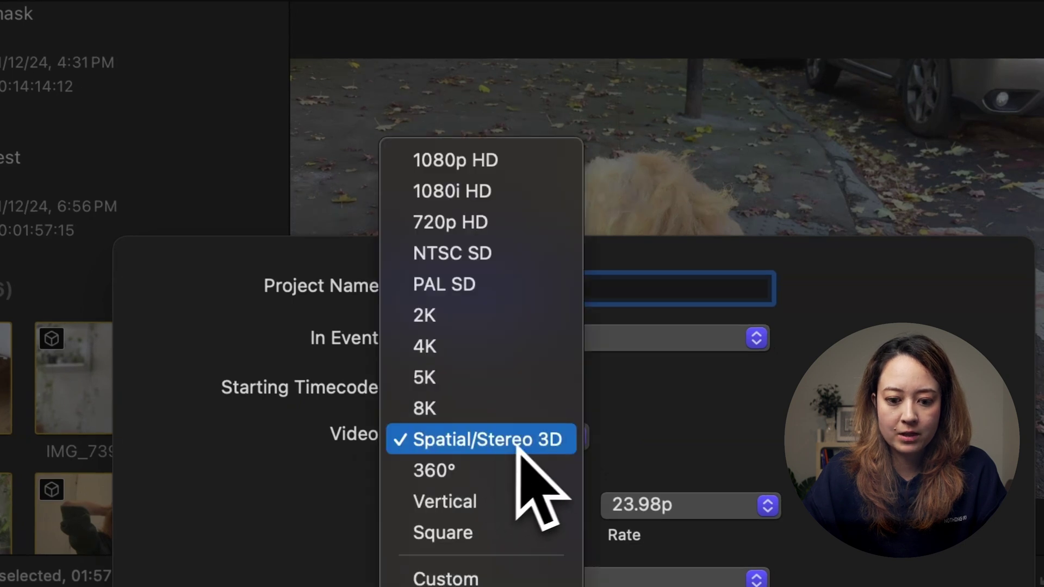
pyautogui.click(547, 449)
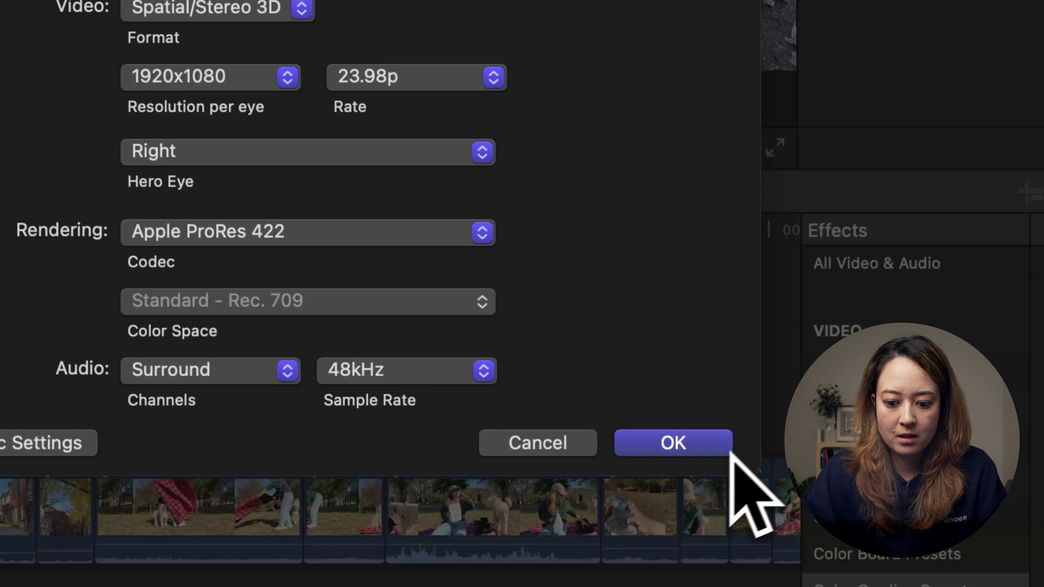
pyautogui.click(728, 449)
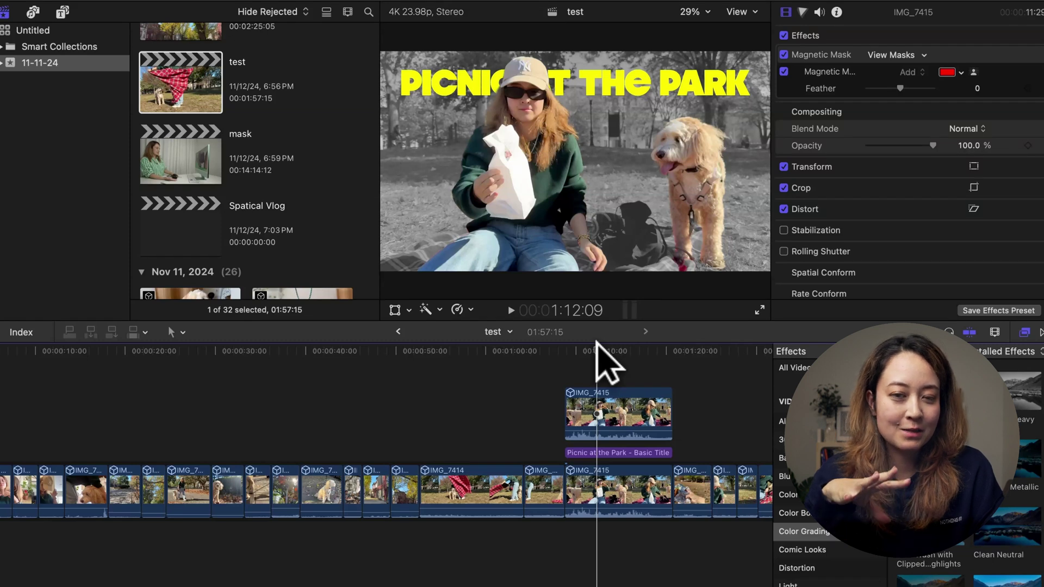
# Step: Copy every clip from the test timeline and paste it into the Spatial Vlog project
pyautogui.press('super+a')
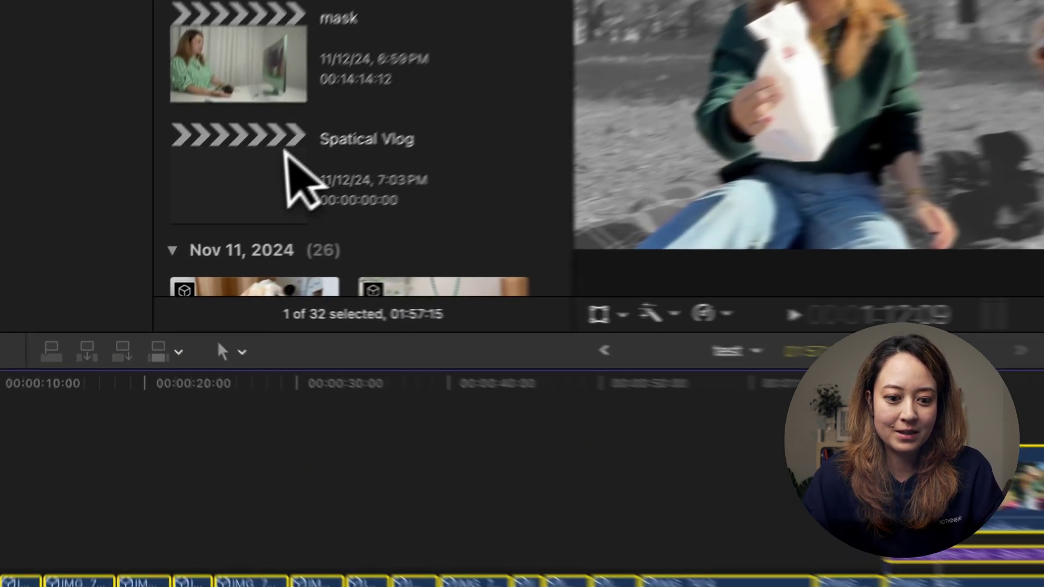
pyautogui.doubleClick(287, 155)
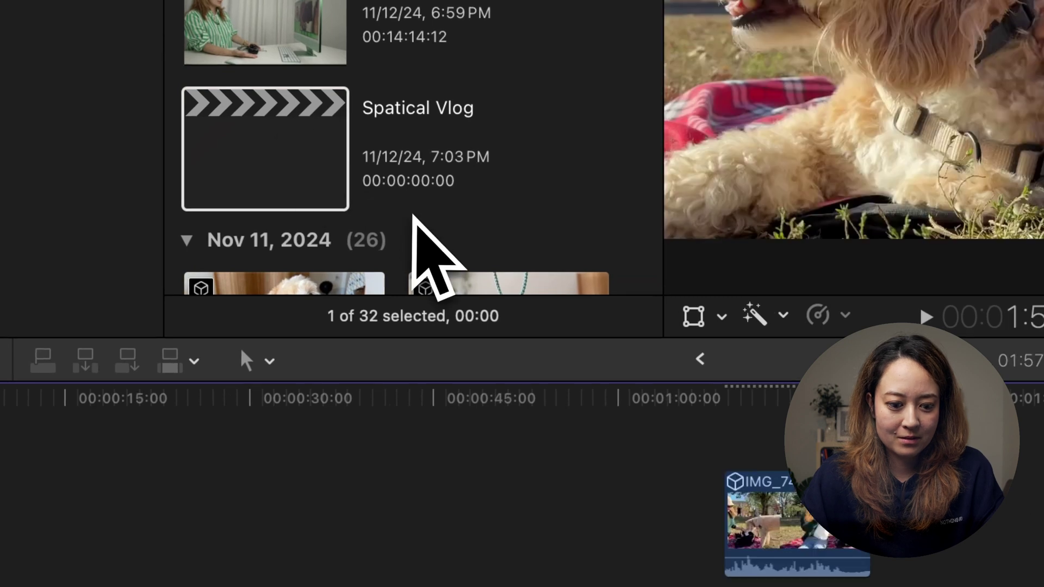
pyautogui.click(424, 111)
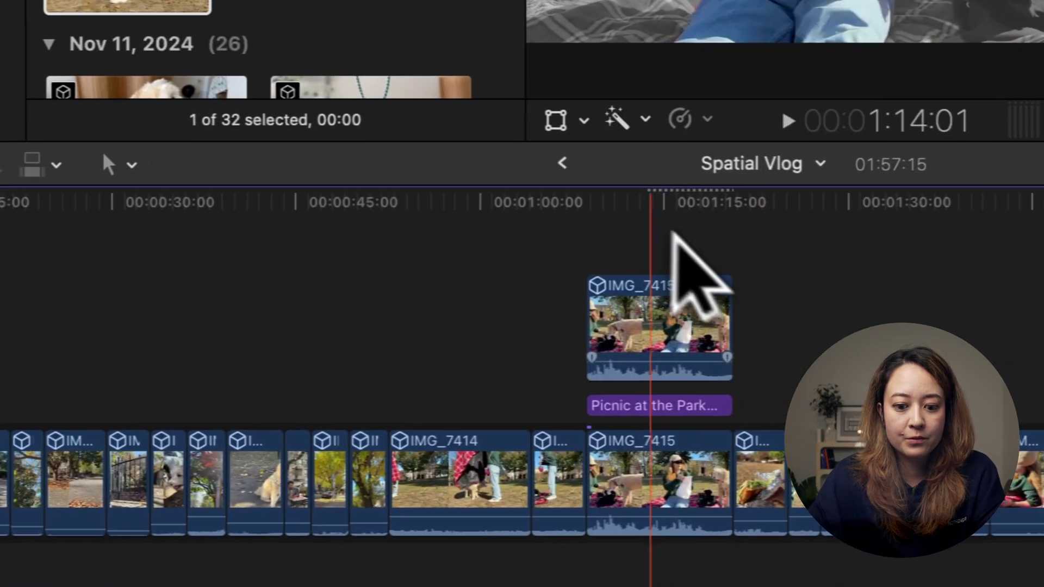
# Step: Return the playhead to the timeline start, zoom in, and play the PINO opening
pyautogui.click(612, 202)
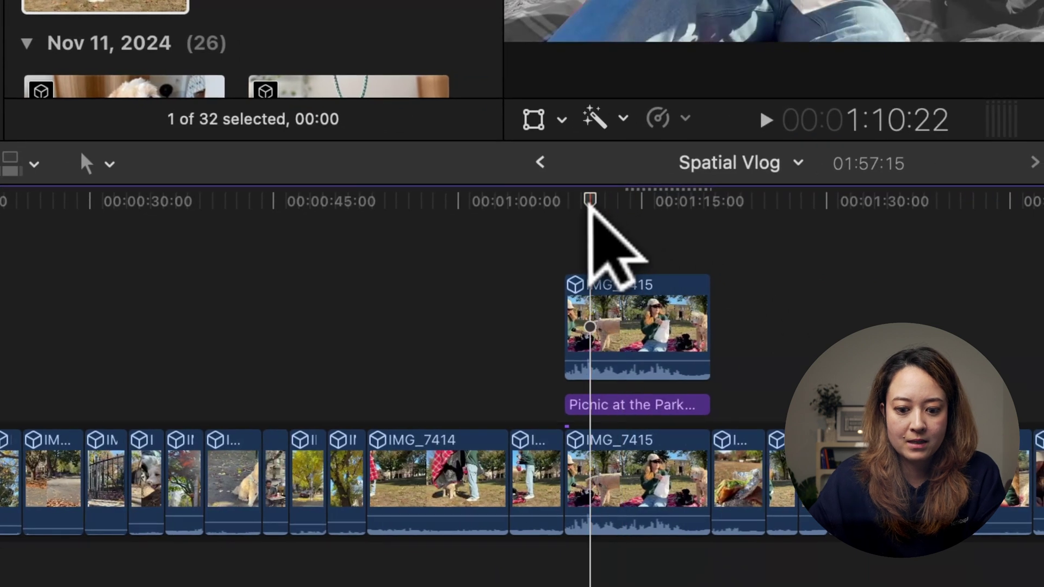
pyautogui.hscroll(-5, 589, 233)
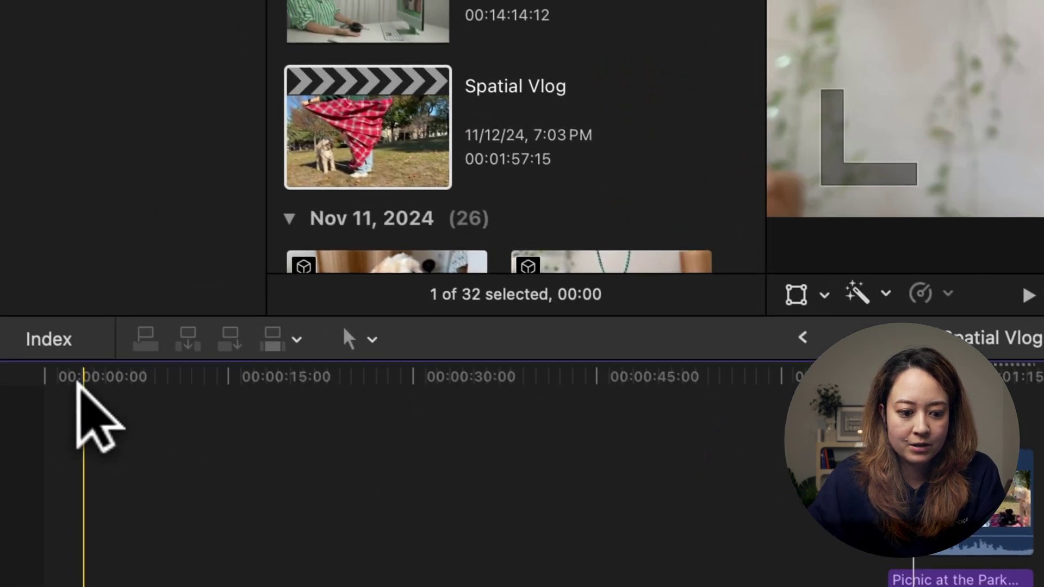
pyautogui.click(77, 380)
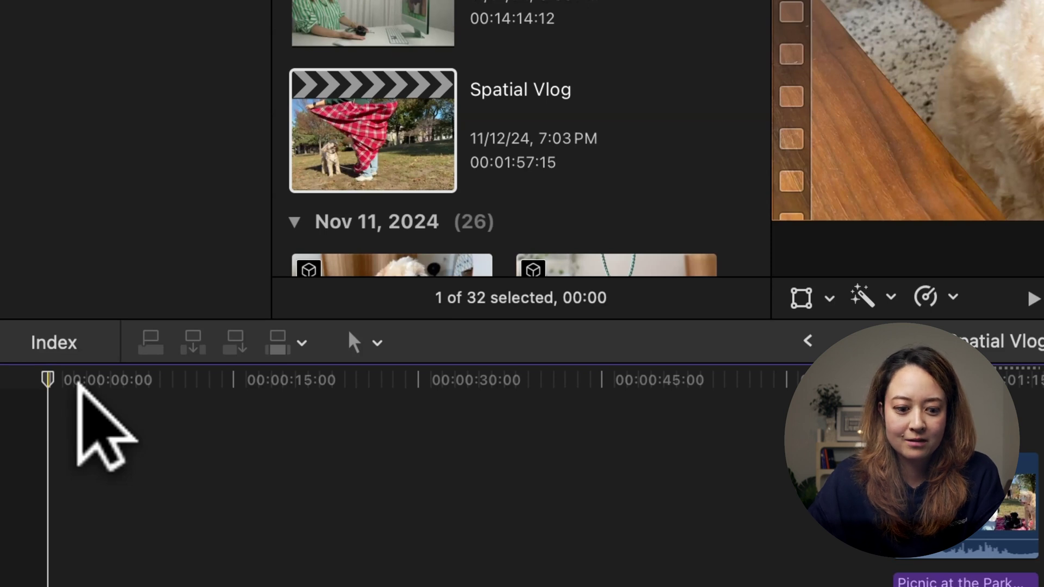
pyautogui.moveTo(51, 379)
pyautogui.mouseDown()
pyautogui.moveTo(136, 381)
pyautogui.moveTo(58, 382)
pyautogui.mouseUp()
pyautogui.press('super+equal')
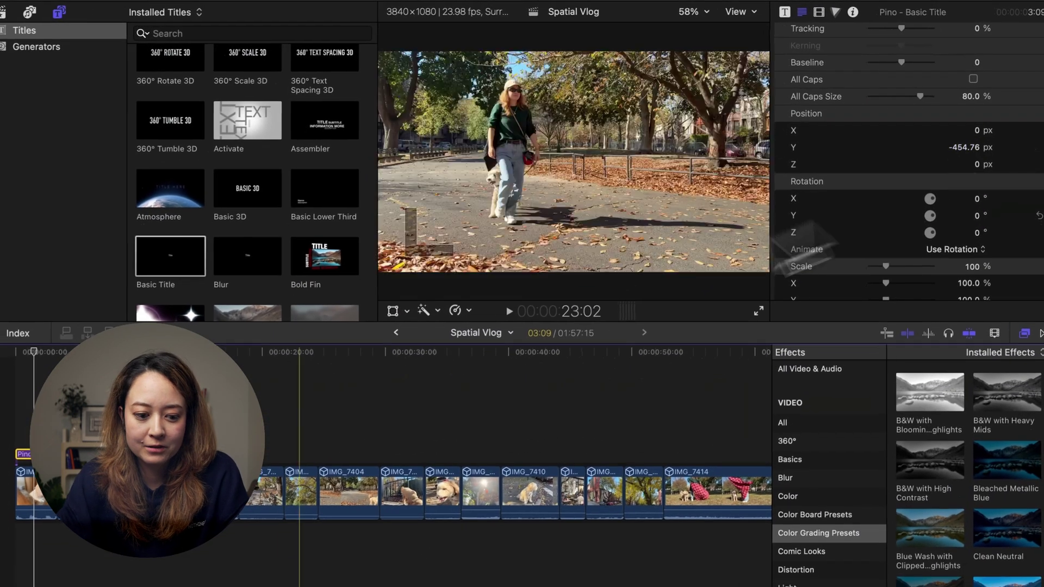
pyautogui.press('space')
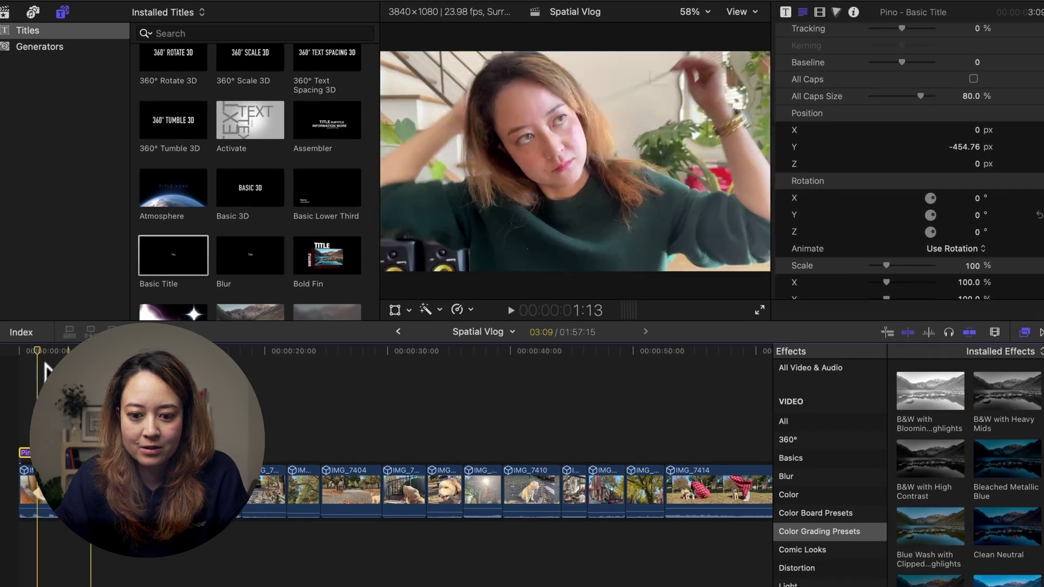
pyautogui.click(753, 11)
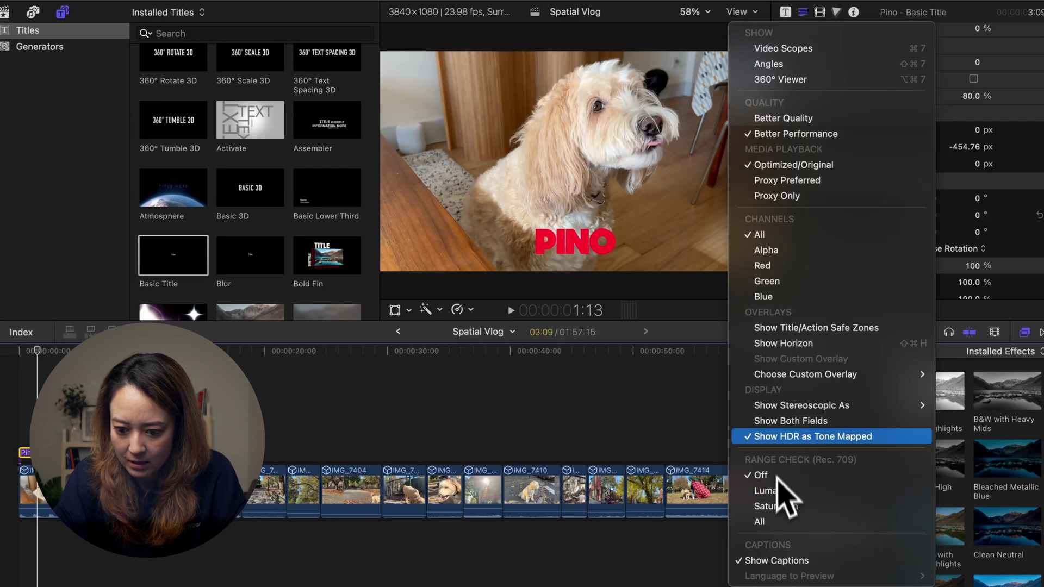
# Step: Set the viewer's Show Stereoscopic As option to Anaglyph
pyautogui.moveTo(796, 406)
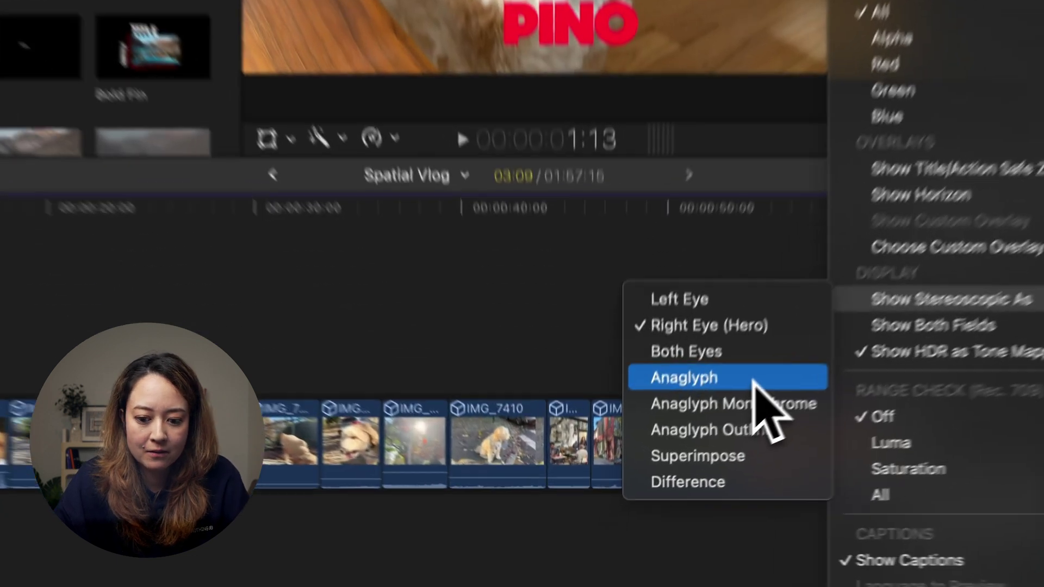
pyautogui.click(684, 455)
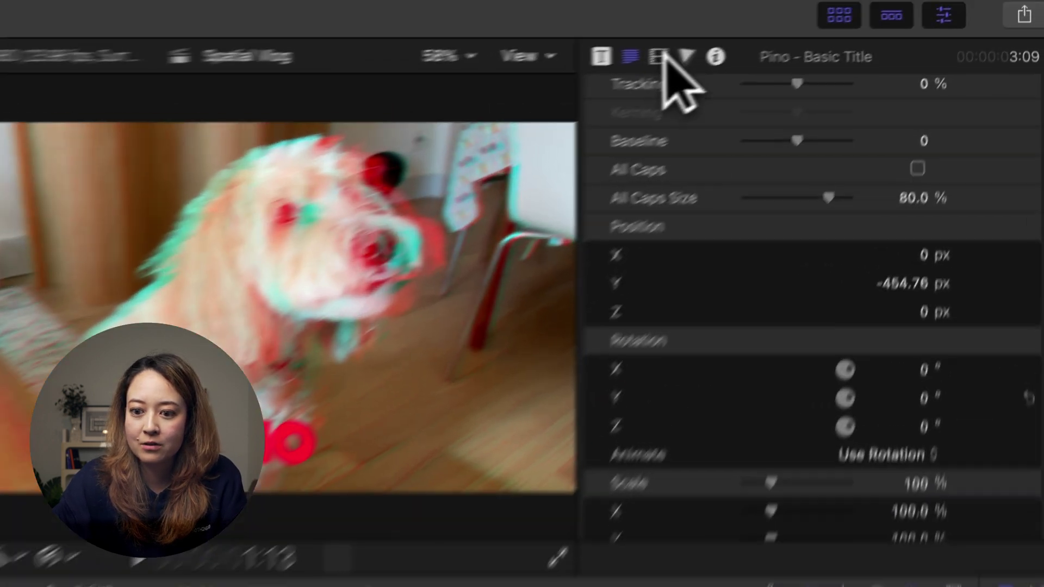
# Step: Lower the PINO title's stereoscopic Convergence from 3.0 to about 1.07, then trim the following Pino title clip
pyautogui.click(819, 12)
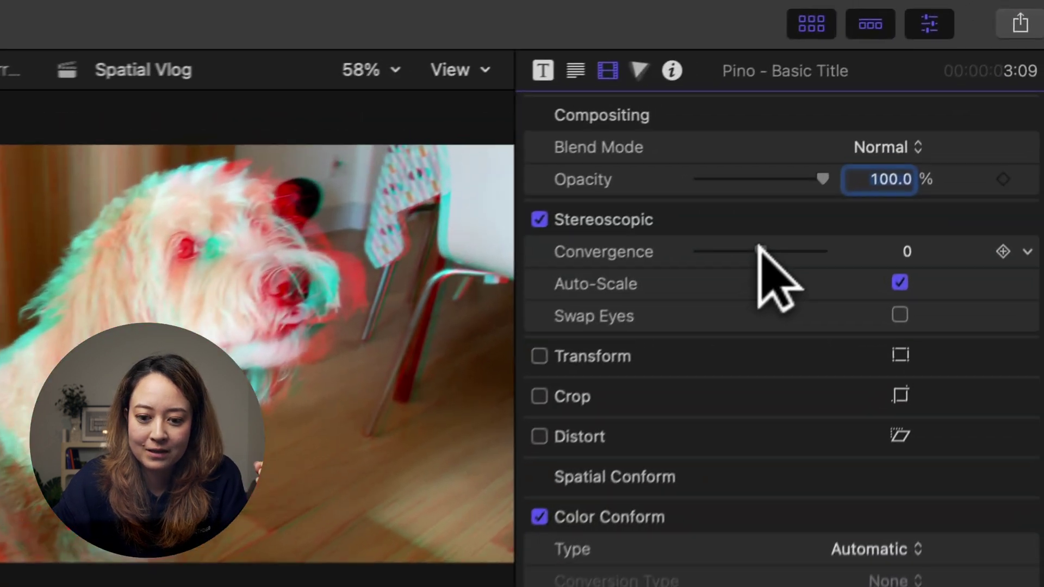
pyautogui.moveTo(899, 105); pyautogui.dragTo(901, 105)
pyautogui.moveTo(749, 266); pyautogui.dragTo(781, 266)
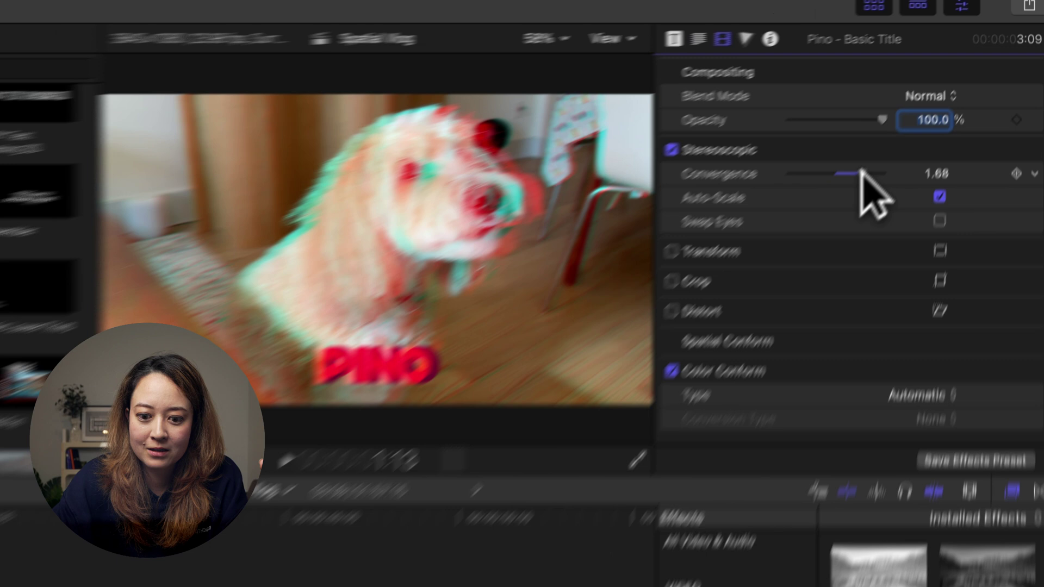
pyautogui.moveTo(861, 173); pyautogui.dragTo(862, 175)
pyautogui.moveTo(924, 112); pyautogui.dragTo(955, 122)
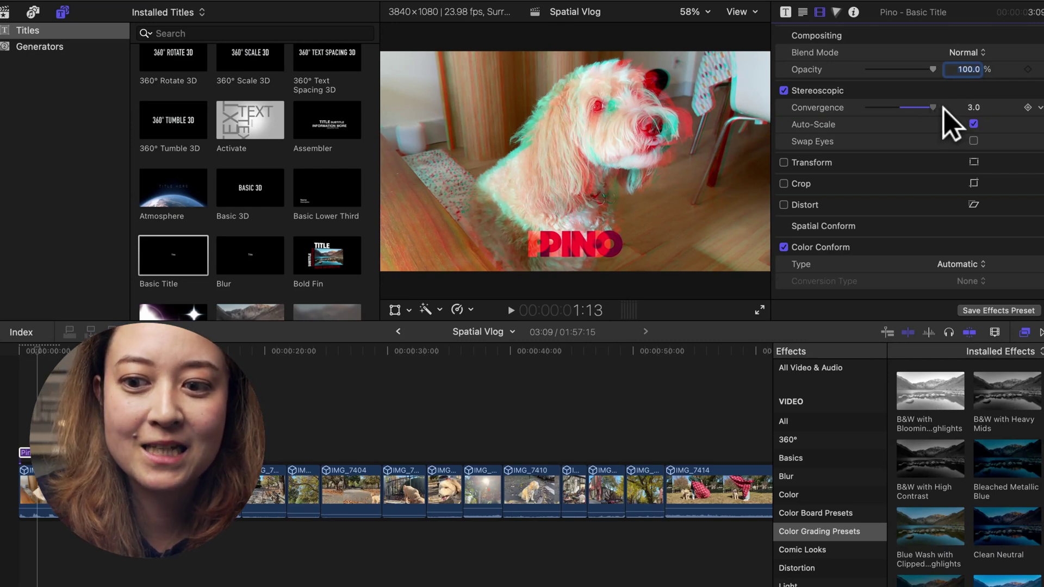
pyautogui.moveTo(946, 126); pyautogui.dragTo(959, 107)
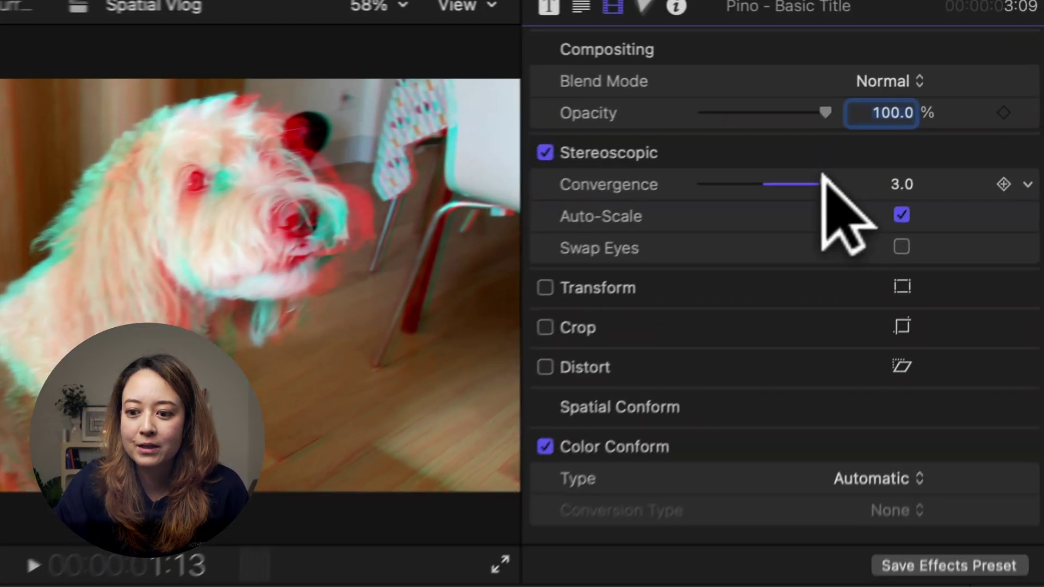
pyautogui.moveTo(933, 107); pyautogui.dragTo(912, 108)
pyautogui.moveTo(767, 193); pyautogui.dragTo(764, 193)
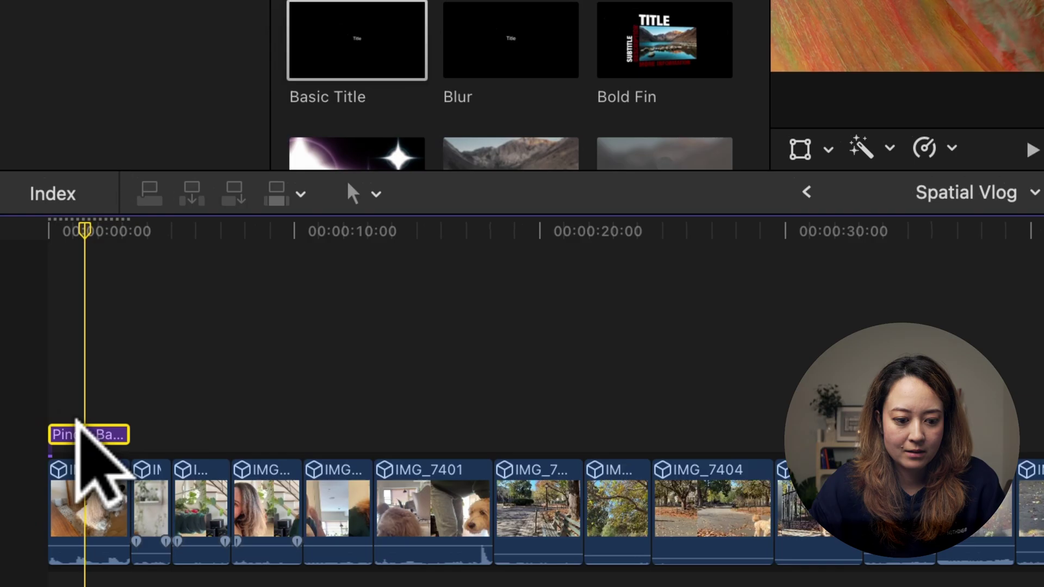
pyautogui.moveTo(78, 423); pyautogui.dragTo(234, 437)
# Step: Apply Enhance Light and Color to the IMG_7410 clip
pyautogui.click(207, 435)
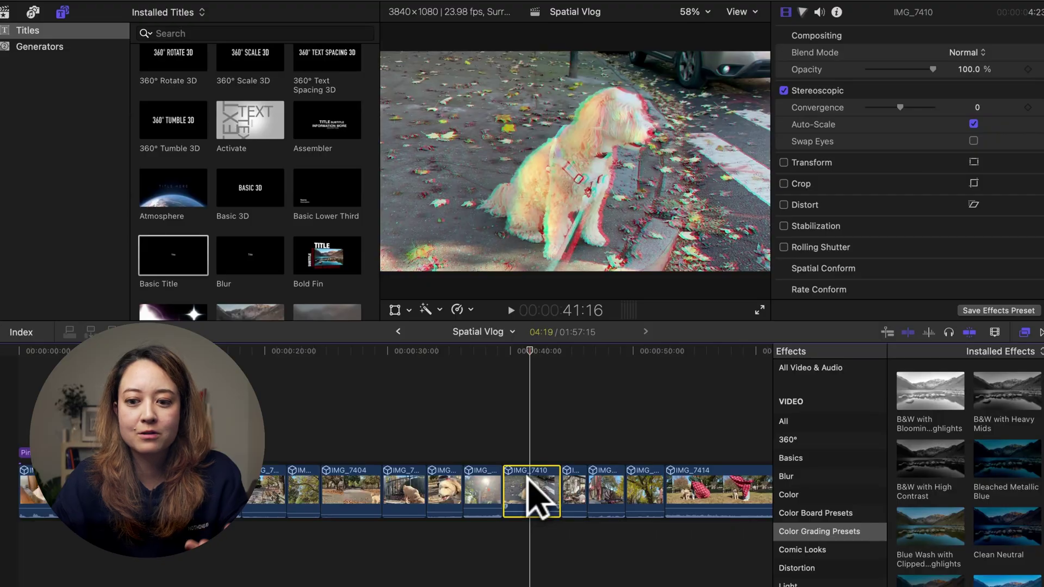
pyautogui.click(802, 11)
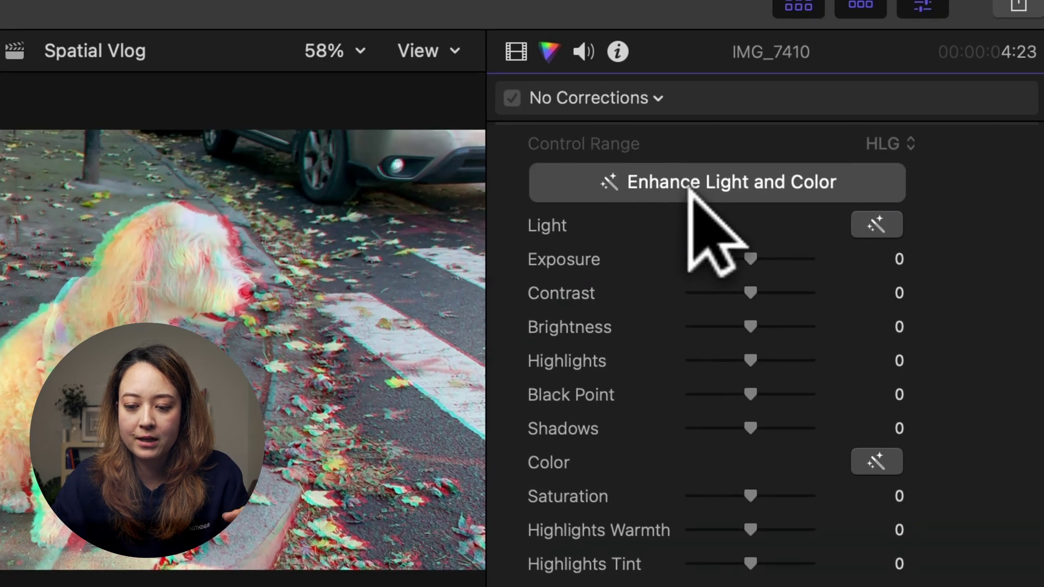
pyautogui.click(687, 186)
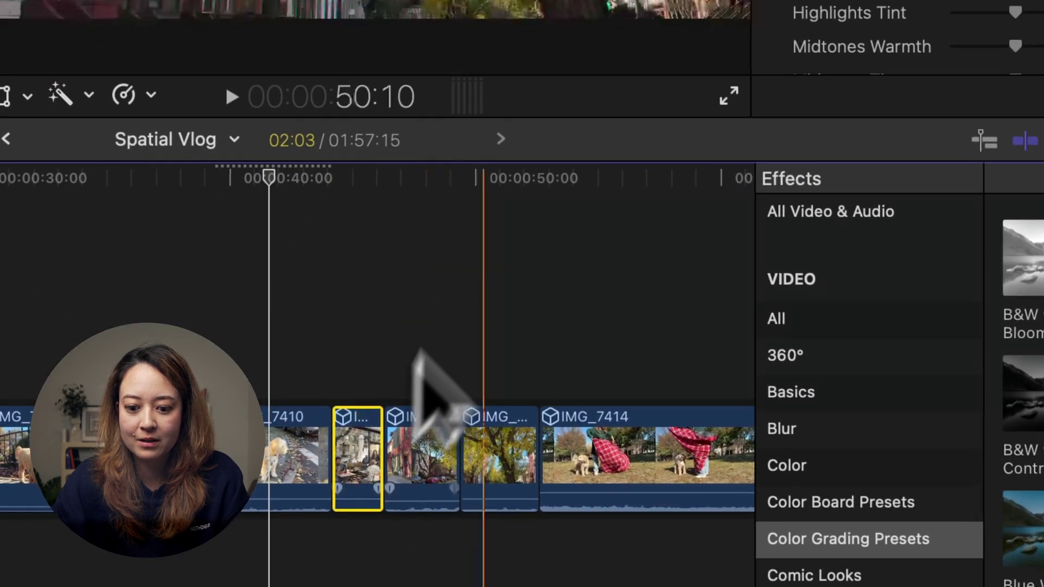
# Step: Auto-enhance IMG_7412's light and colour, raise its brightness, and share for Apple Vision Pro
pyautogui.click(415, 176)
pyautogui.click(405, 437)
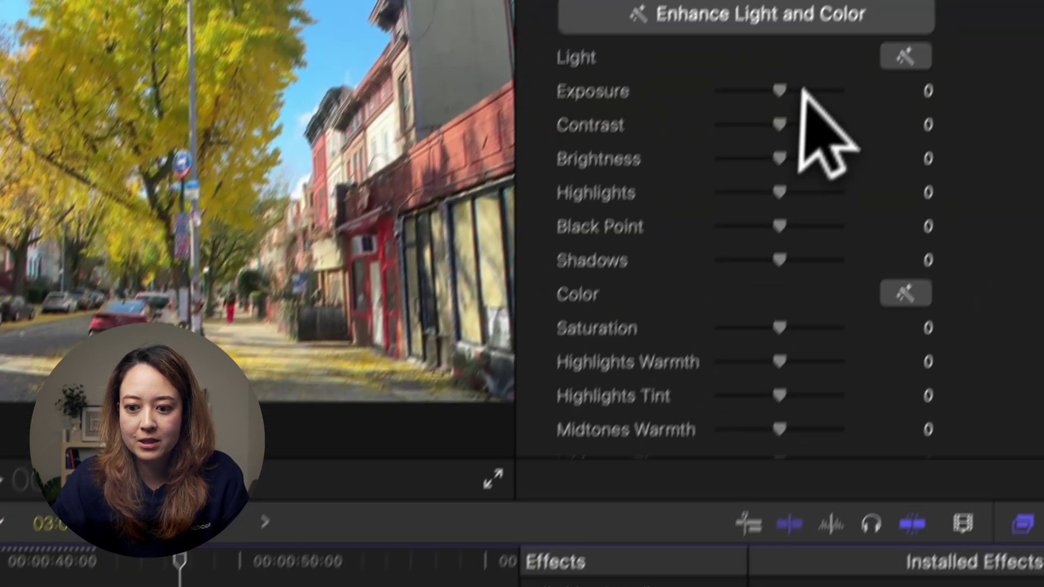
pyautogui.click(816, 16)
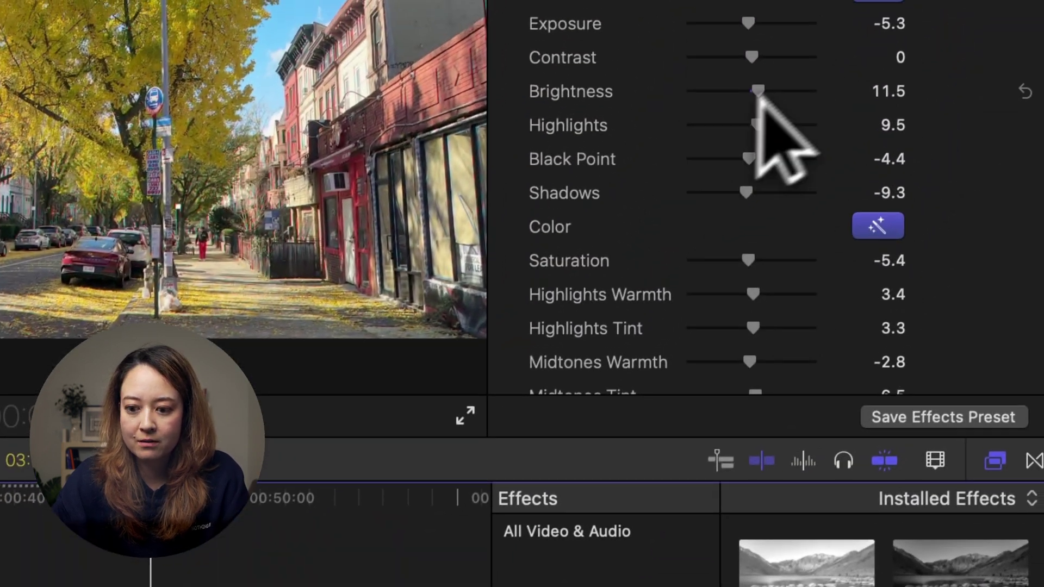
pyautogui.moveTo(762, 100); pyautogui.dragTo(781, 83)
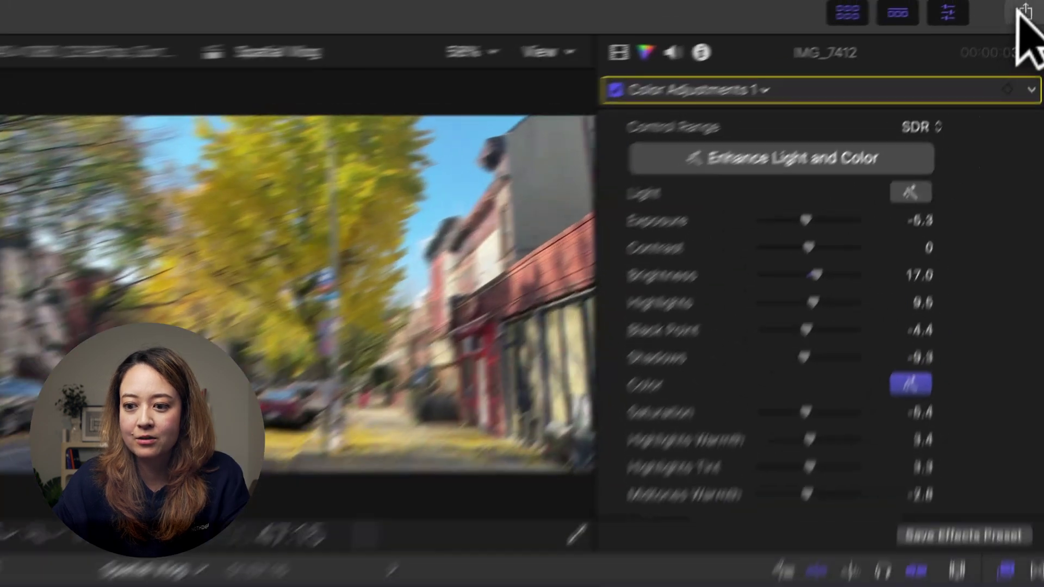
pyautogui.click(1037, 0)
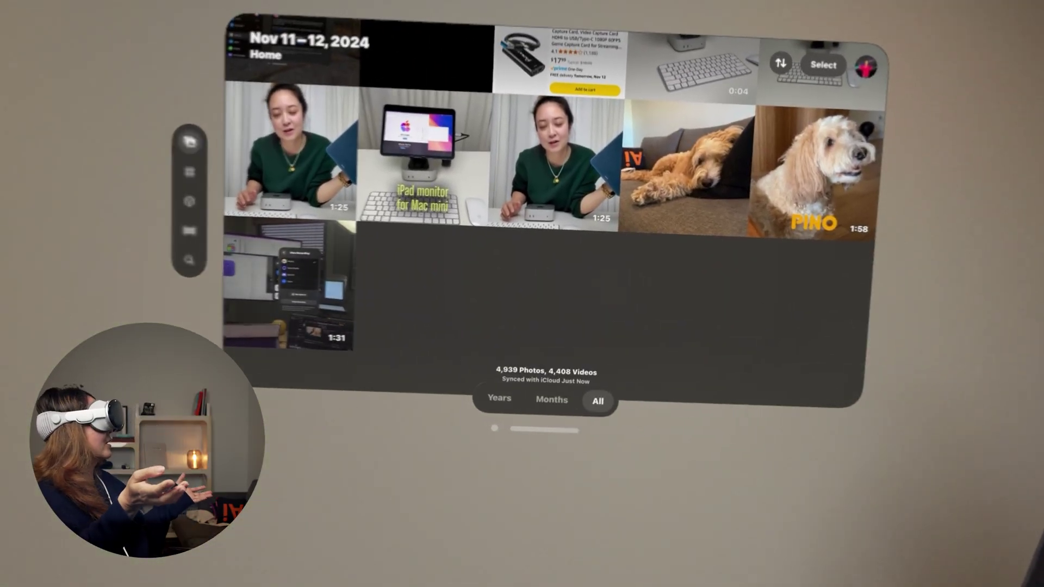
# Step: Open the exported Pino vlog from the Photos library grid and watch it play
pyautogui.click(384, 269)
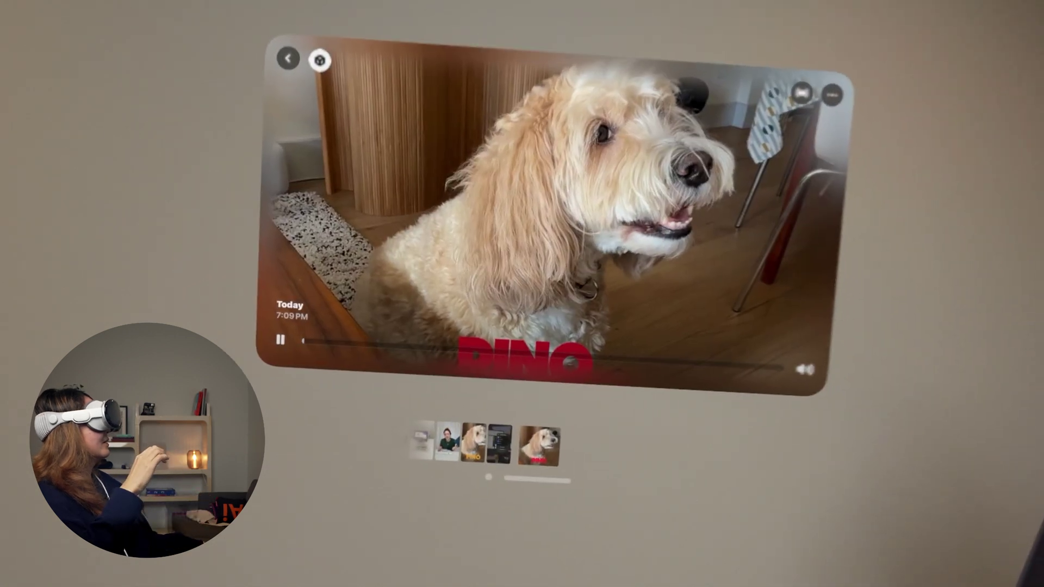